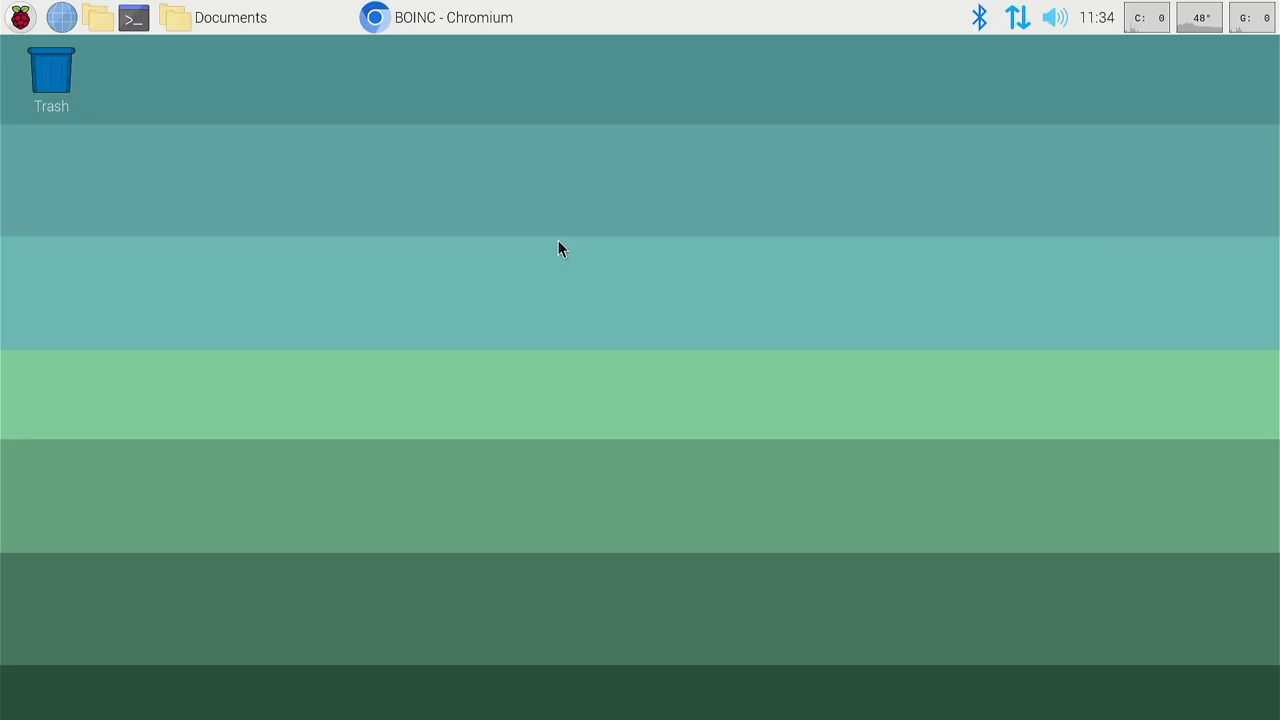
Review the Choosing BOINC projects page in Chromium, then close the browser
{"action": "left_click", "coordinate": [432, 18]}
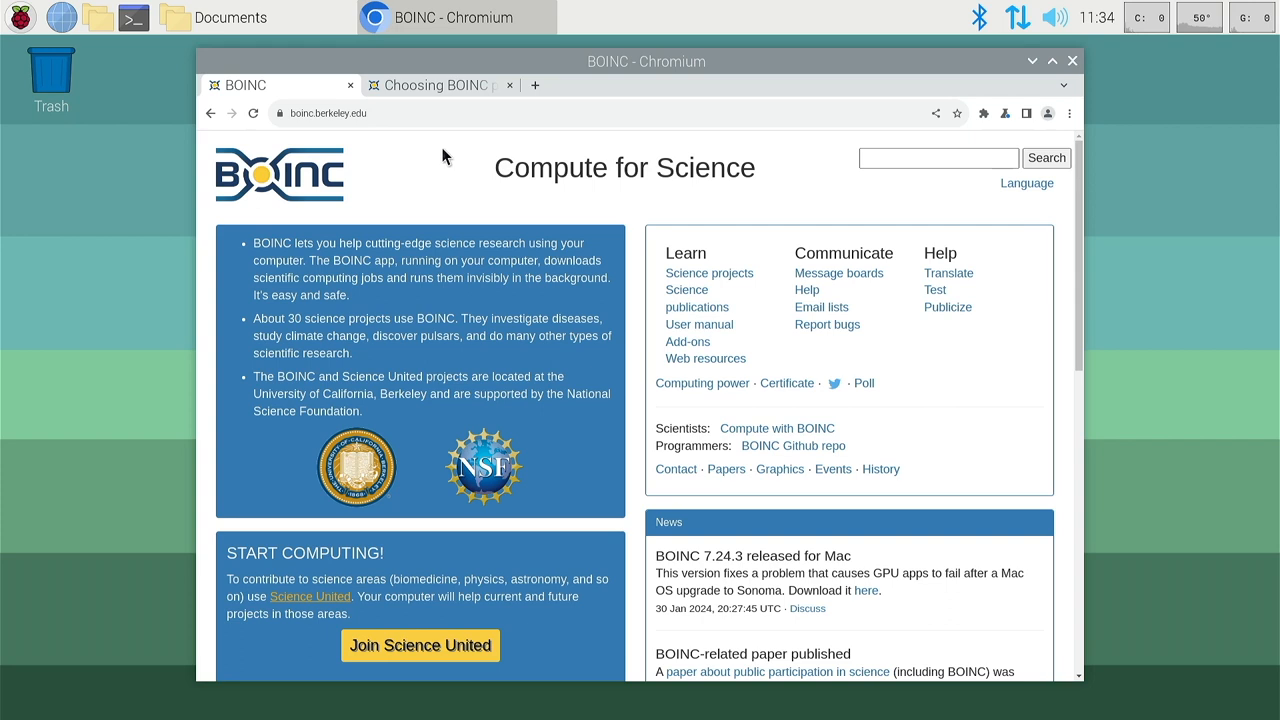
{"action": "left_click", "coordinate": [421, 85]}
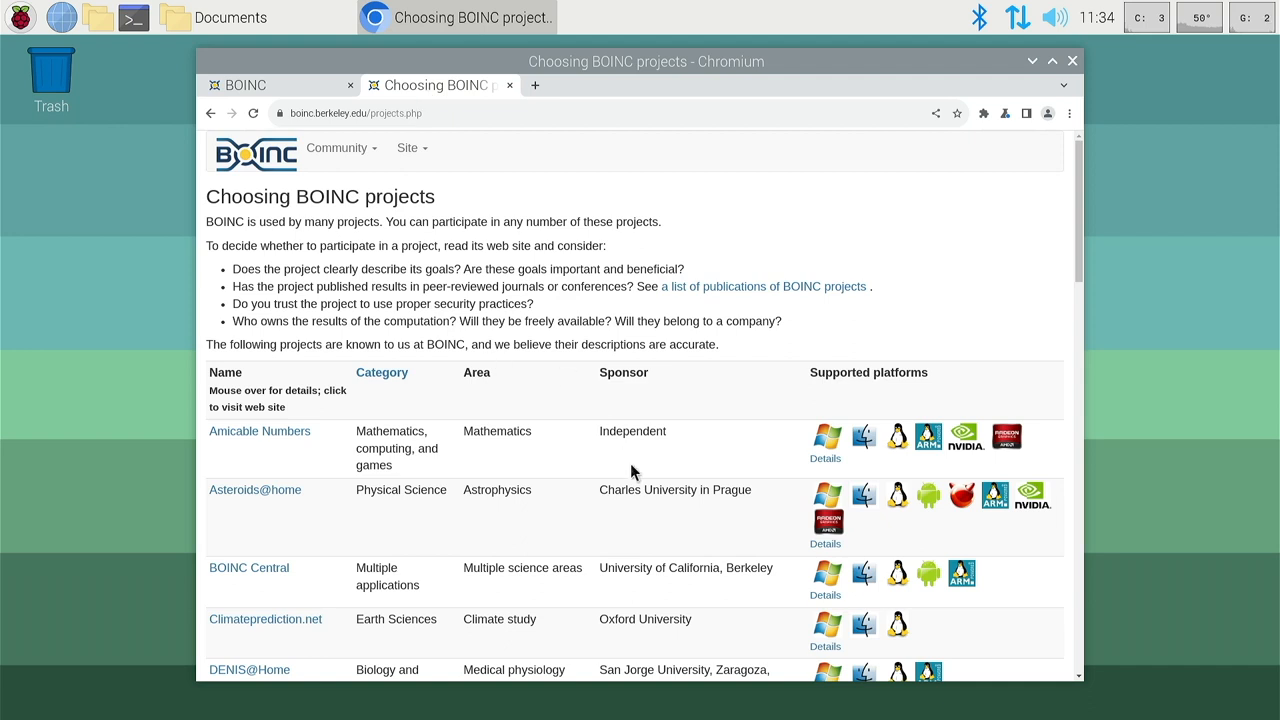
{"action": "scroll", "coordinate": [633, 470], "scroll_direction": "down", "scroll_amount": 3}
{"action": "scroll", "coordinate": [633, 470], "scroll_direction": "down", "scroll_amount": 2}
{"action": "scroll", "coordinate": [633, 470], "scroll_direction": "up", "scroll_amount": 5}
{"action": "scroll", "coordinate": [460, 265], "scroll_direction": "down", "scroll_amount": 3}
{"action": "scroll", "coordinate": [482, 353], "scroll_direction": "down", "scroll_amount": 3}
{"action": "scroll", "coordinate": [482, 353], "scroll_direction": "up", "scroll_amount": 5}
{"action": "scroll", "coordinate": [482, 353], "scroll_direction": "down", "scroll_amount": 5}
{"action": "scroll", "coordinate": [482, 353], "scroll_direction": "down", "scroll_amount": 3}
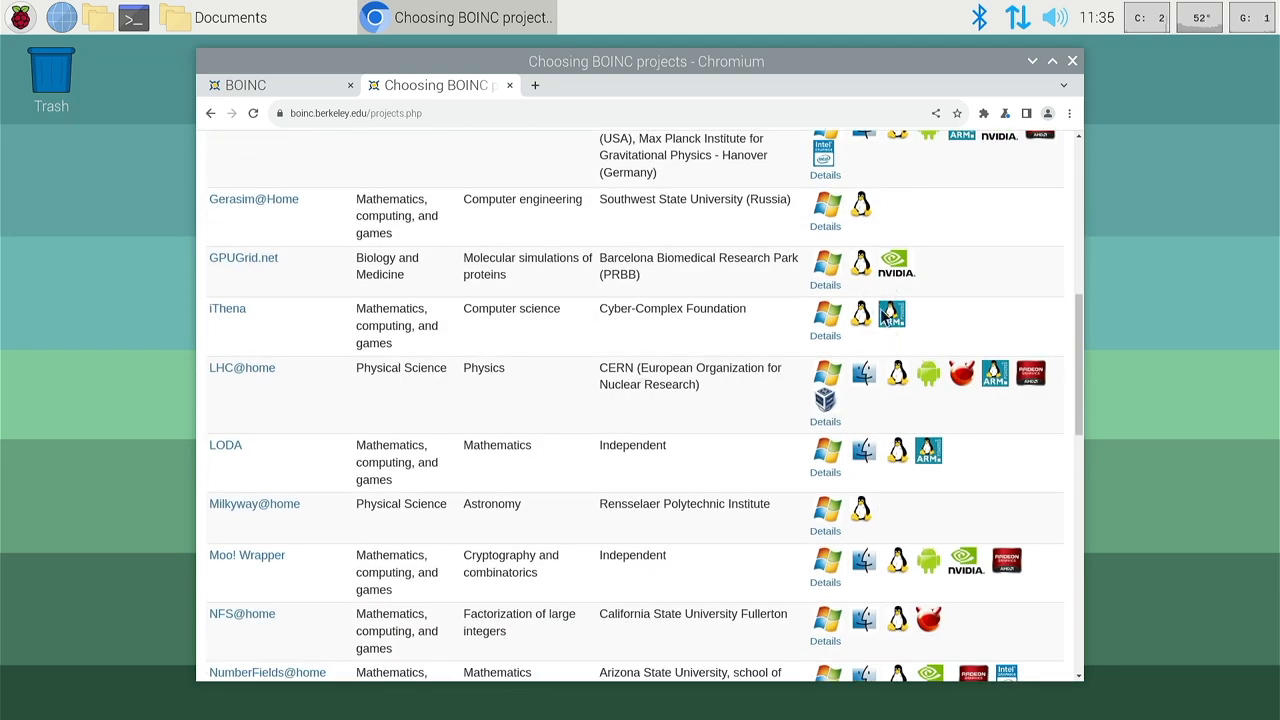
{"action": "scroll", "coordinate": [865, 478], "scroll_direction": "down", "scroll_amount": 2}
{"action": "scroll", "coordinate": [865, 478], "scroll_direction": "down", "scroll_amount": 5}
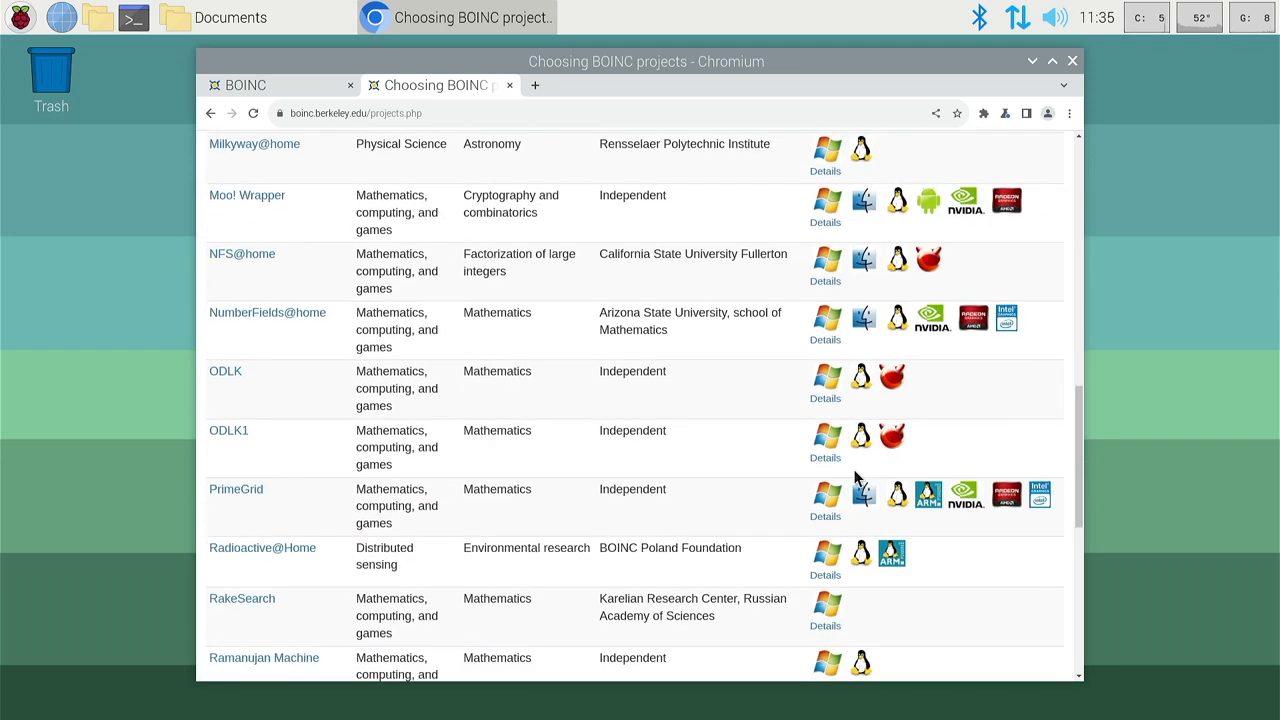
{"action": "scroll", "coordinate": [855, 478], "scroll_direction": "up", "scroll_amount": 5}
{"action": "scroll", "coordinate": [855, 478], "scroll_direction": "up", "scroll_amount": 5}
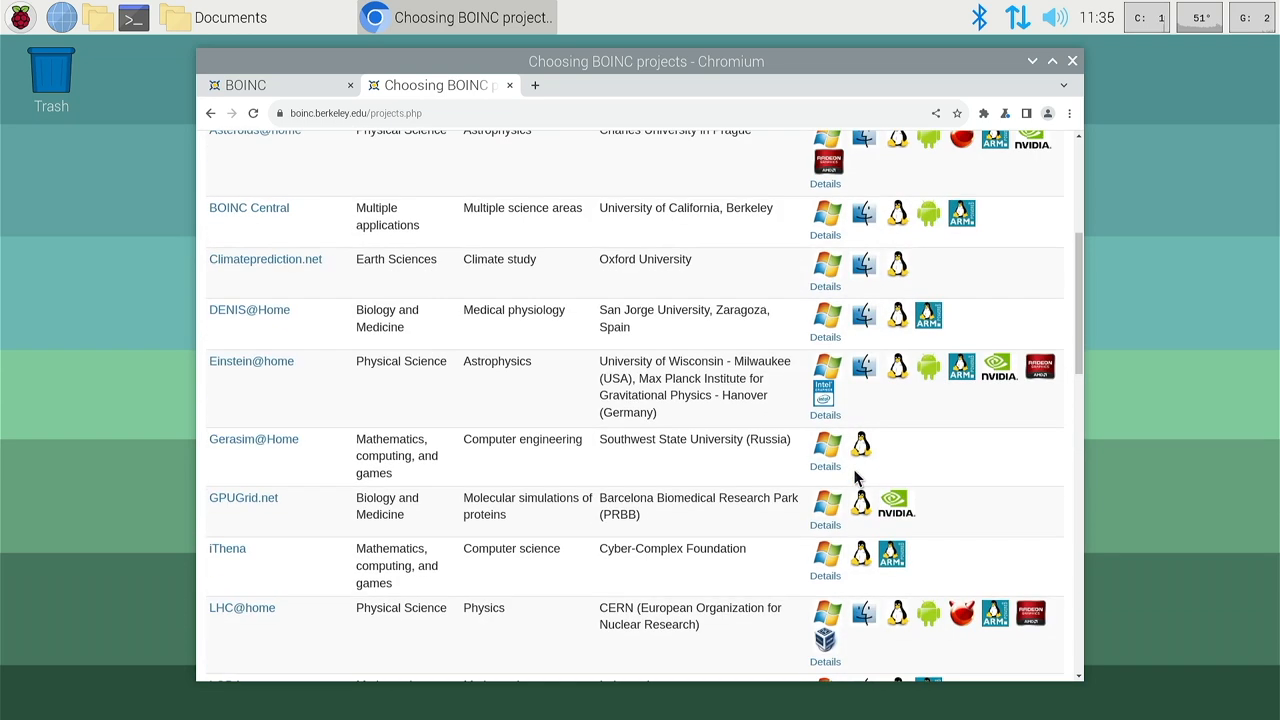
{"action": "scroll", "coordinate": [855, 478], "scroll_direction": "up", "scroll_amount": 5}
{"action": "scroll", "coordinate": [855, 478], "scroll_direction": "up", "scroll_amount": 5}
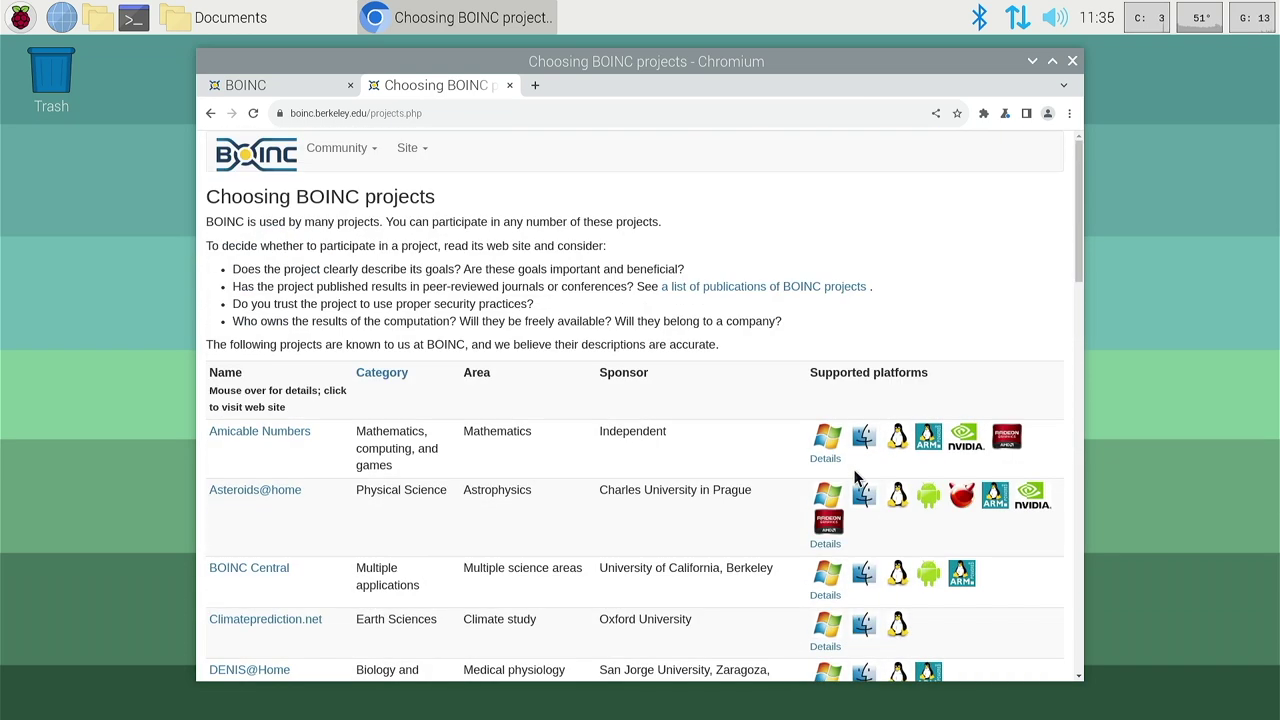
{"action": "left_click", "coordinate": [1072, 61]}
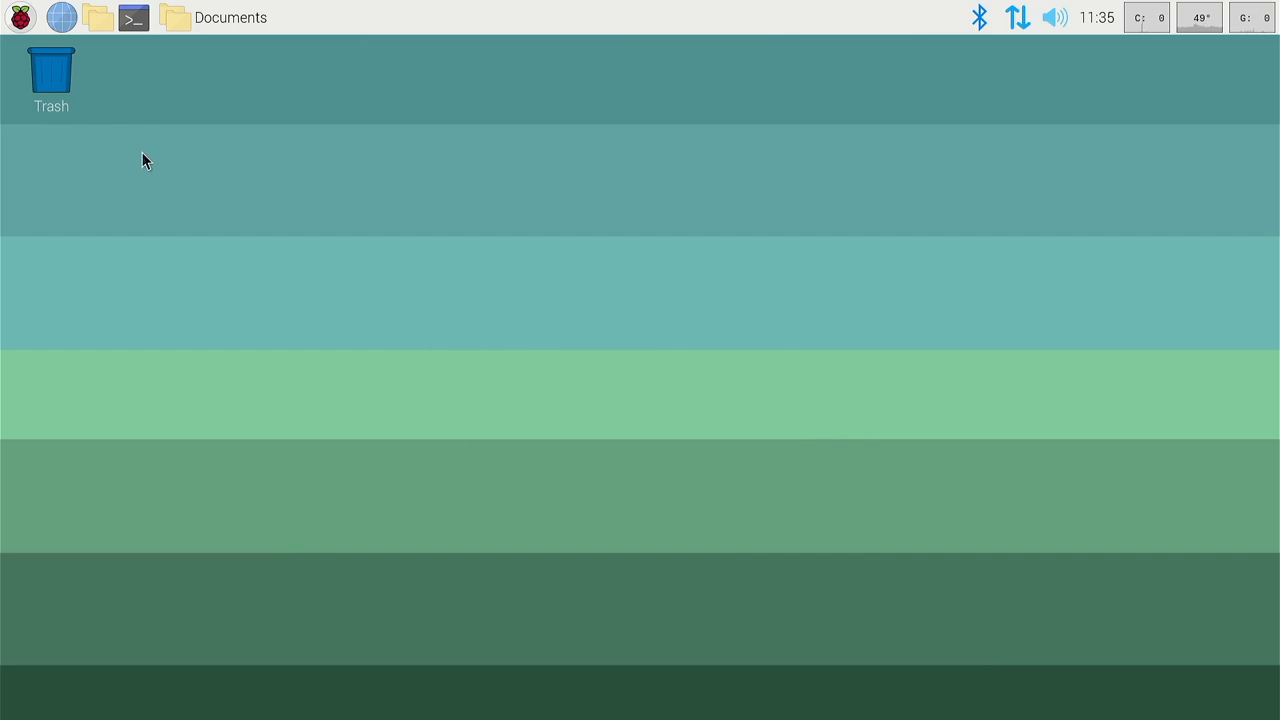
Launch Raspberry Pi Imager from Accessories and dismiss the removable medium prompt
{"action": "left_click", "coordinate": [21, 17]}
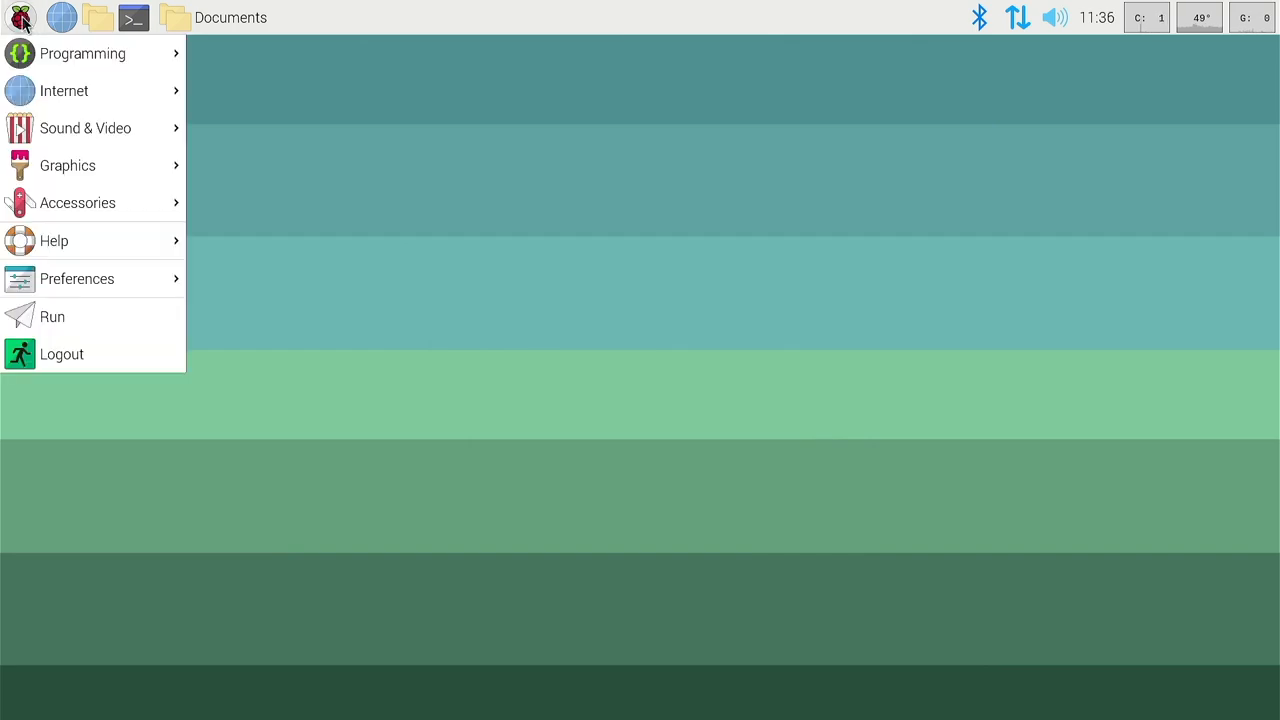
{"action": "mouse_move", "coordinate": [78, 203]}
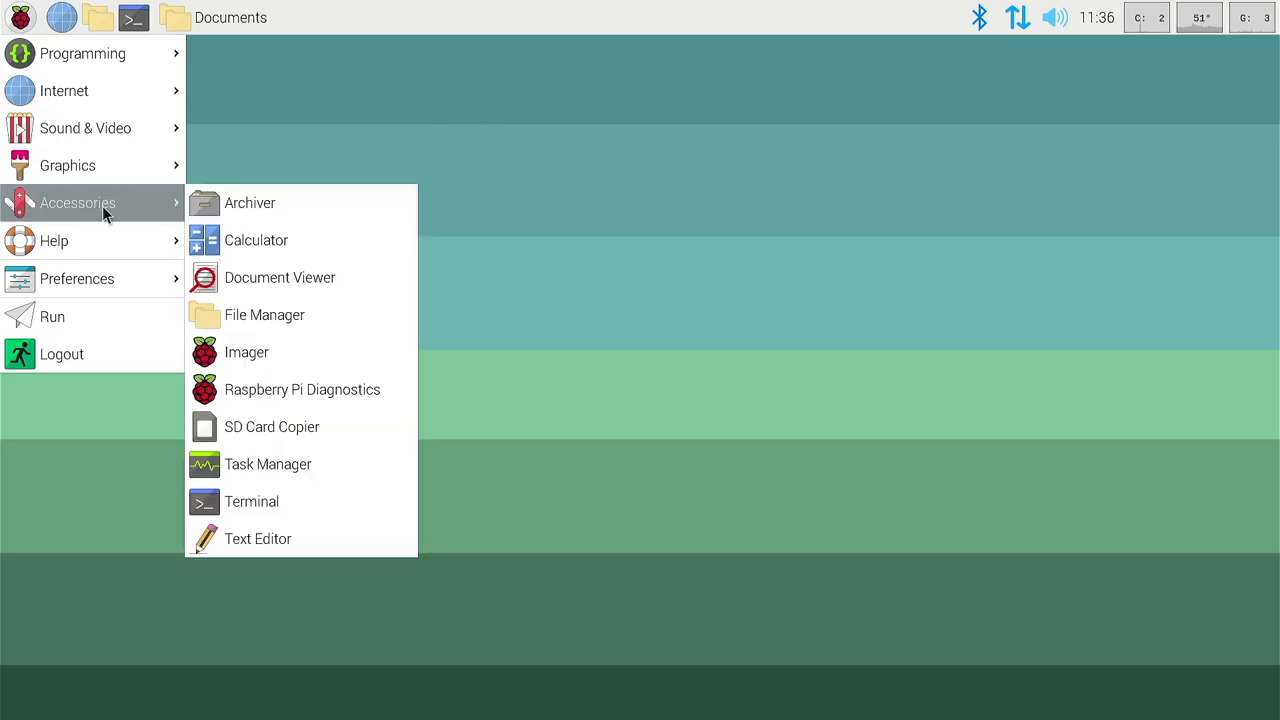
{"action": "left_click", "coordinate": [293, 360]}
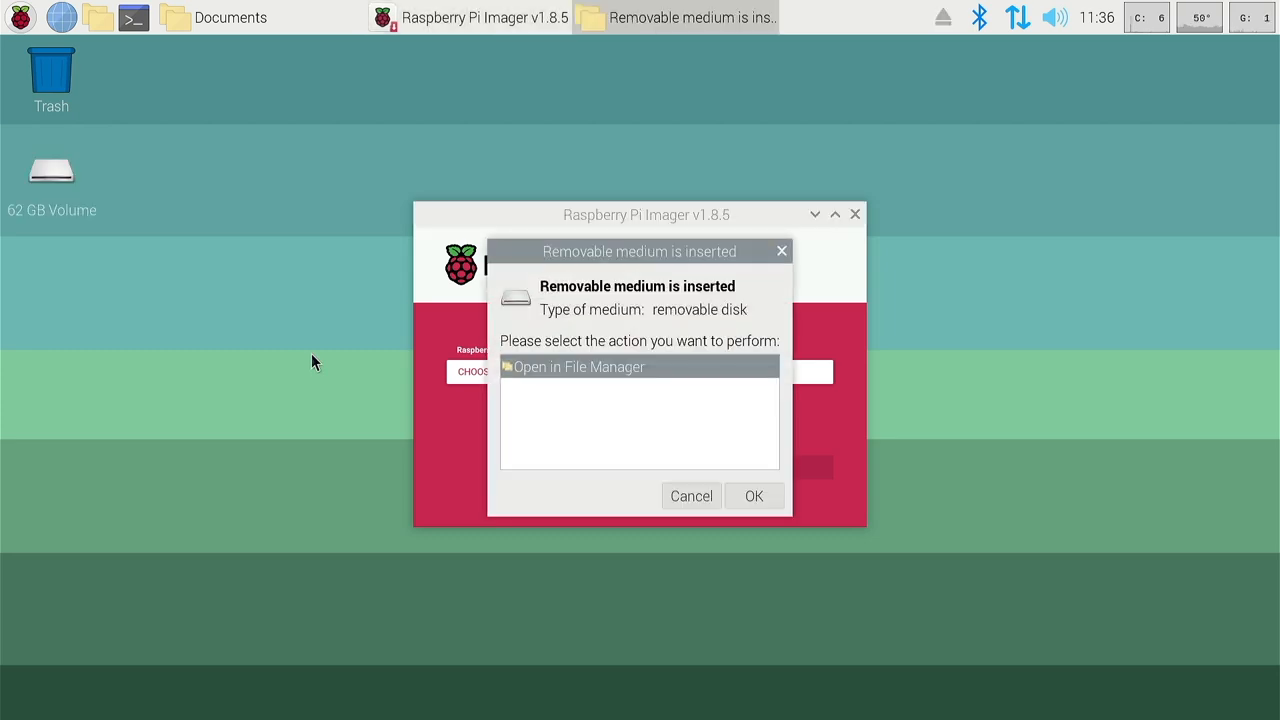
{"action": "left_click", "coordinate": [669, 489]}
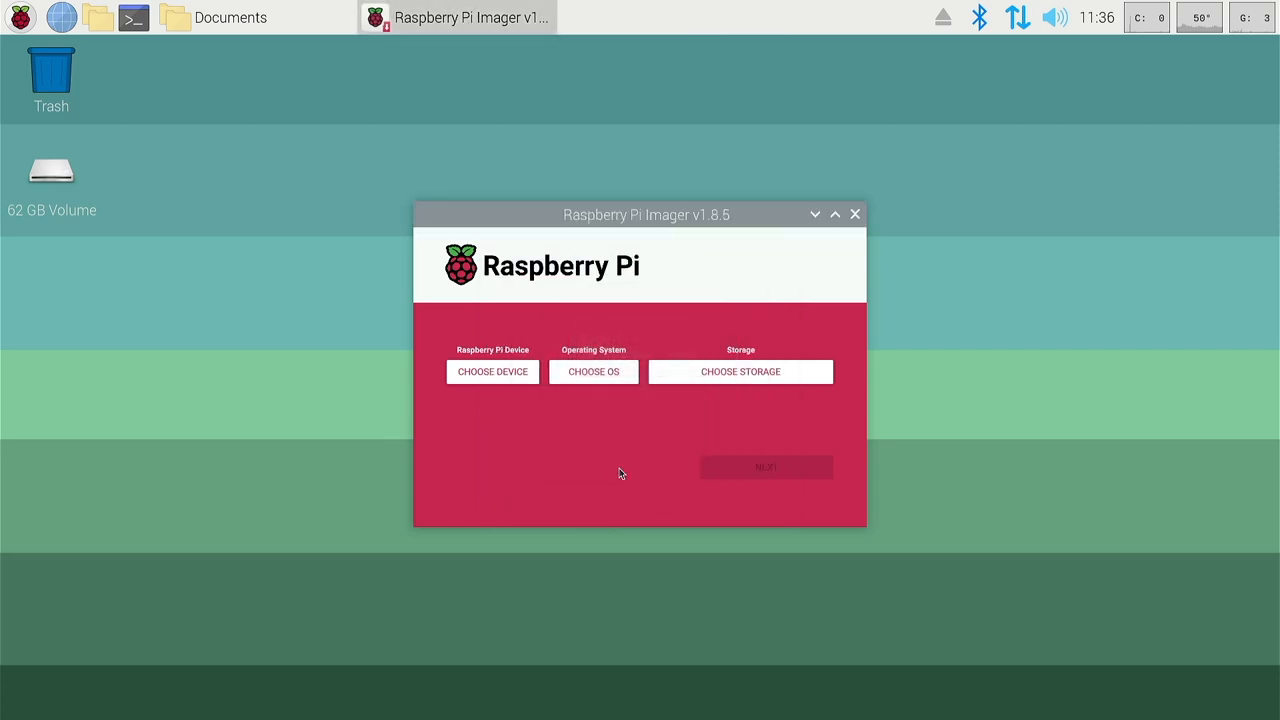
Choose Raspberry Pi 5, Raspberry Pi OS (64-bit) and the Multi-Reader card as storage
{"action": "left_click", "coordinate": [520, 372]}
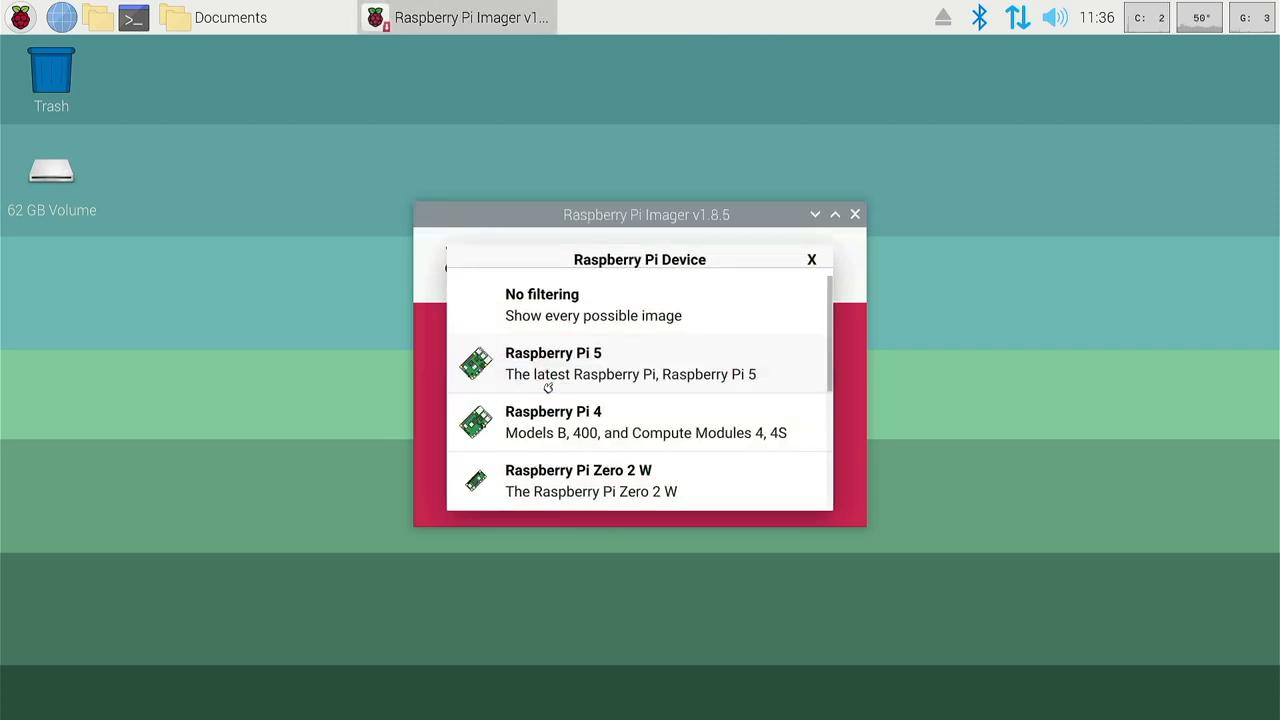
{"action": "left_click", "coordinate": [613, 363]}
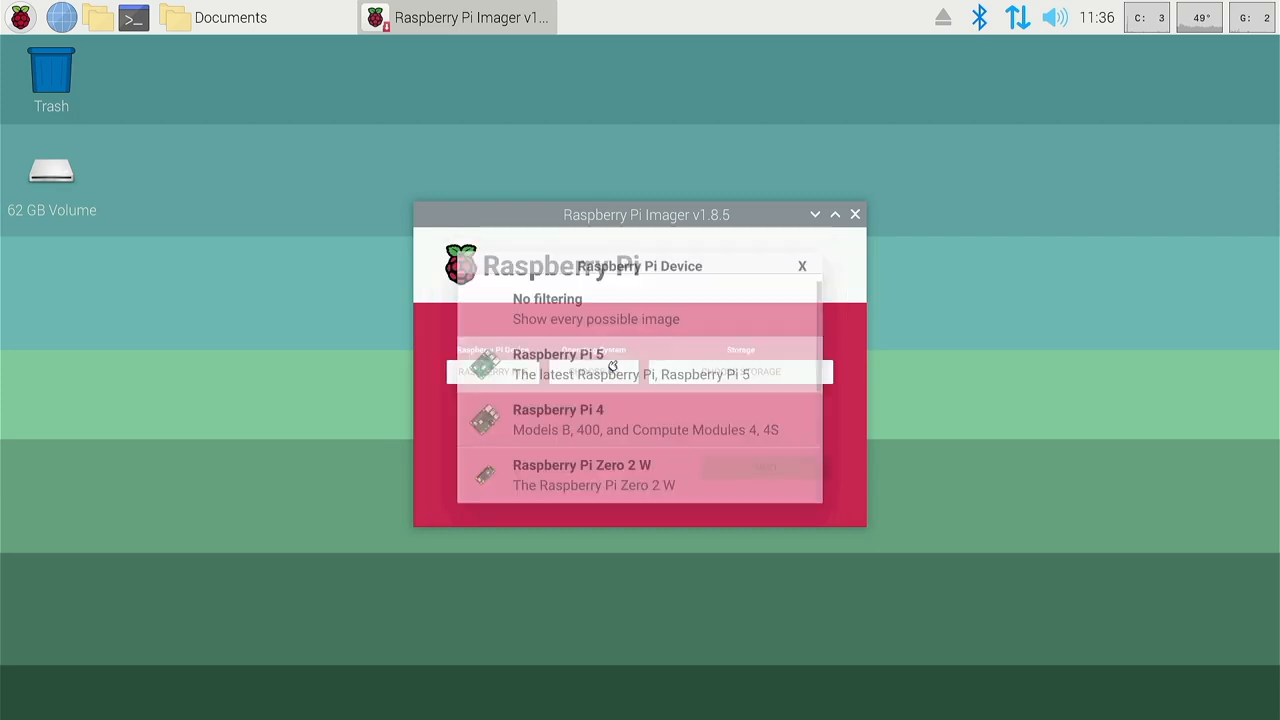
{"action": "left_click", "coordinate": [578, 371]}
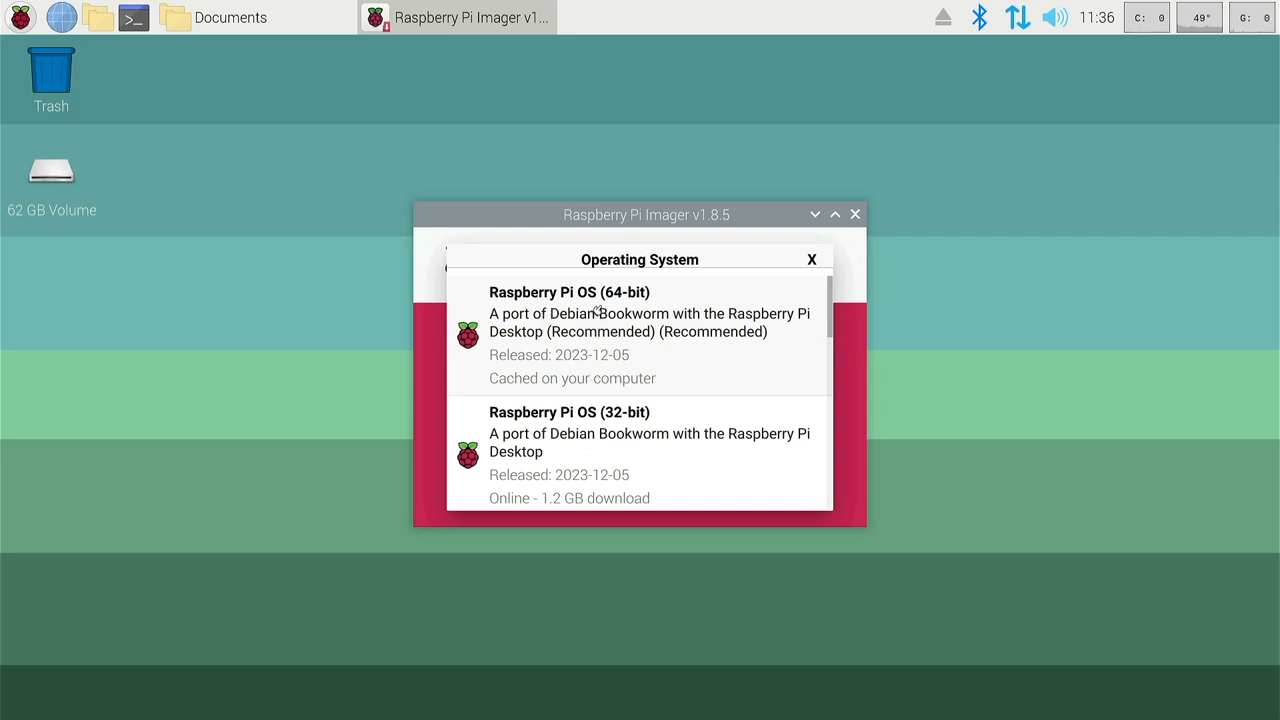
{"action": "left_click", "coordinate": [699, 342]}
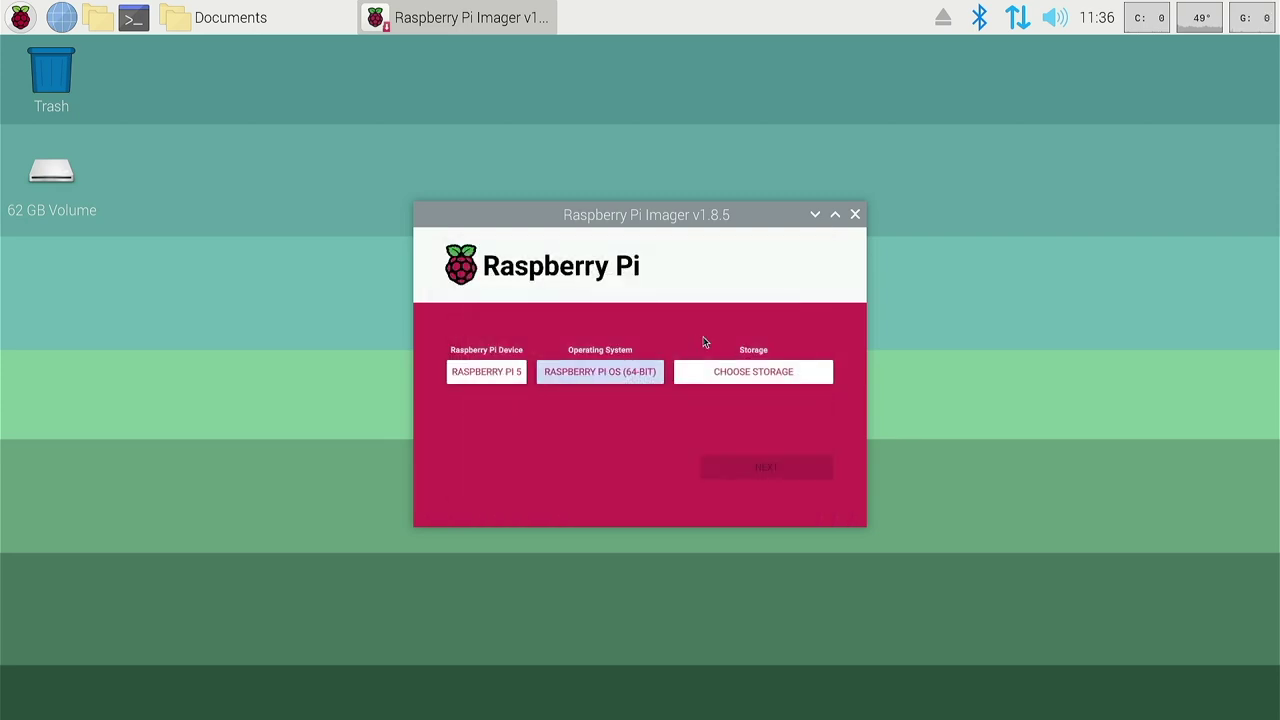
{"action": "left_click", "coordinate": [737, 376]}
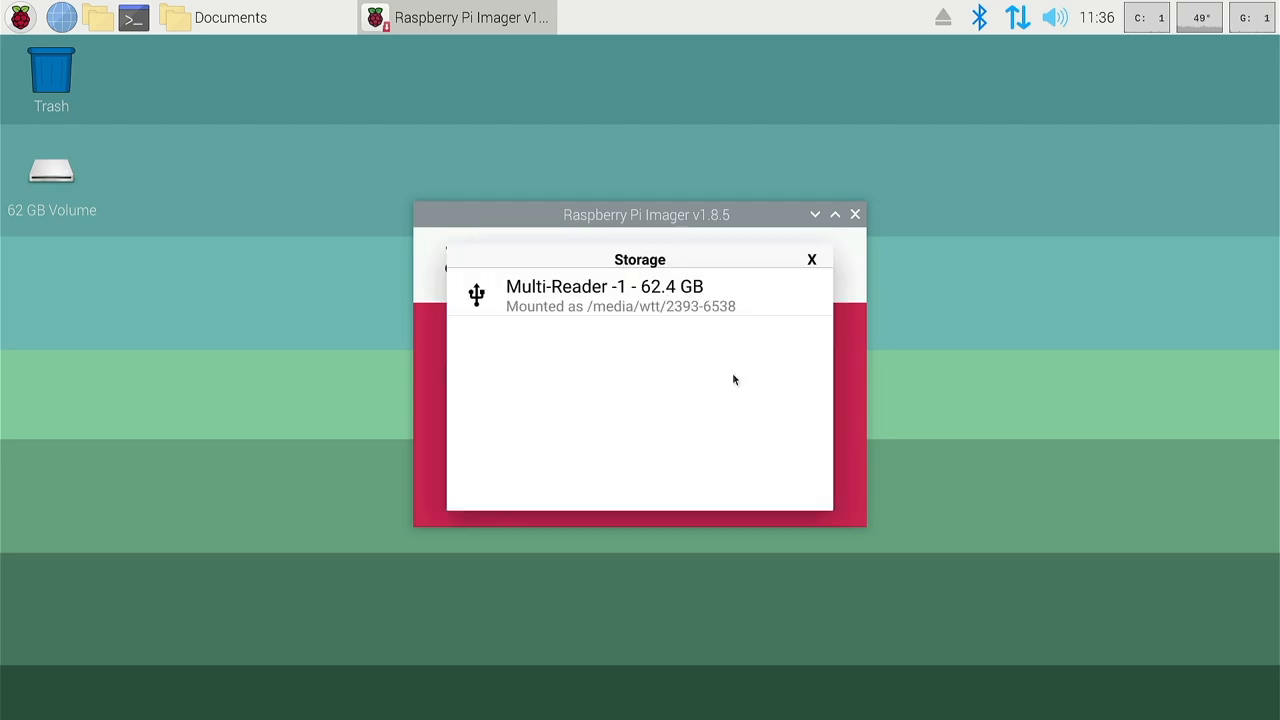
{"action": "left_click", "coordinate": [635, 295]}
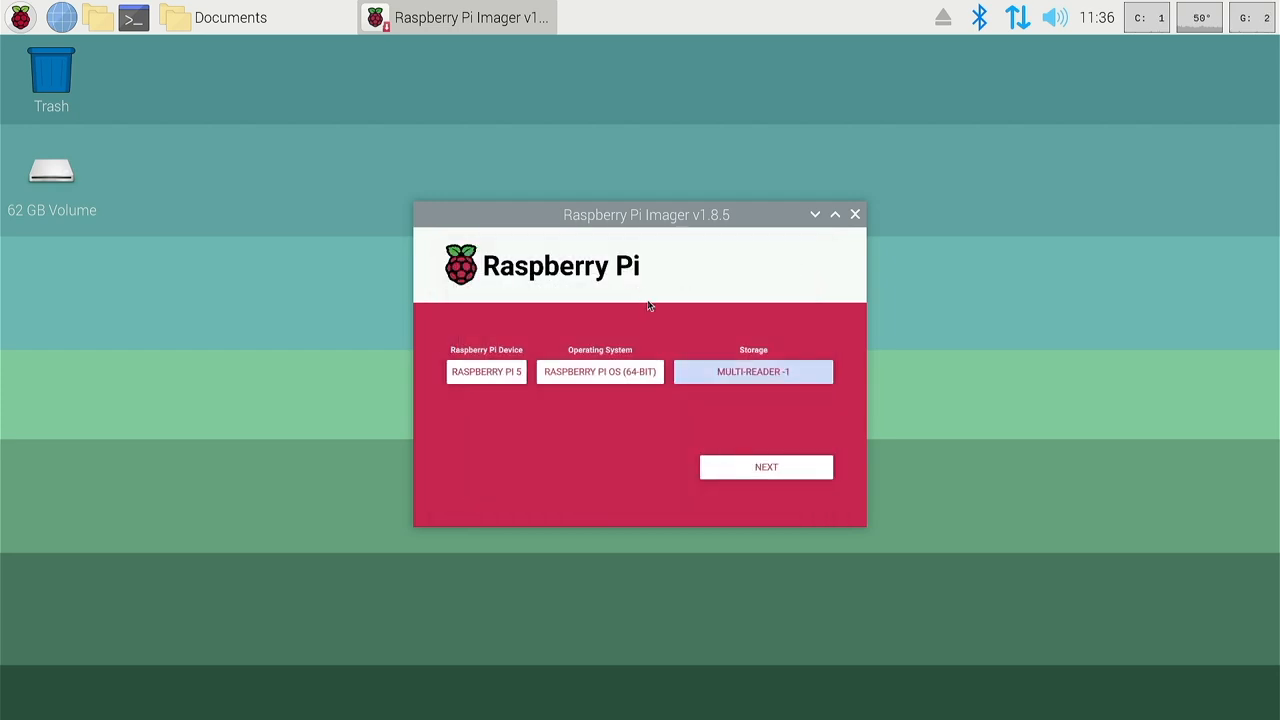
Proceed to writing and decline OS customisation, reaching the data-erase warning
{"action": "left_click", "coordinate": [768, 472]}
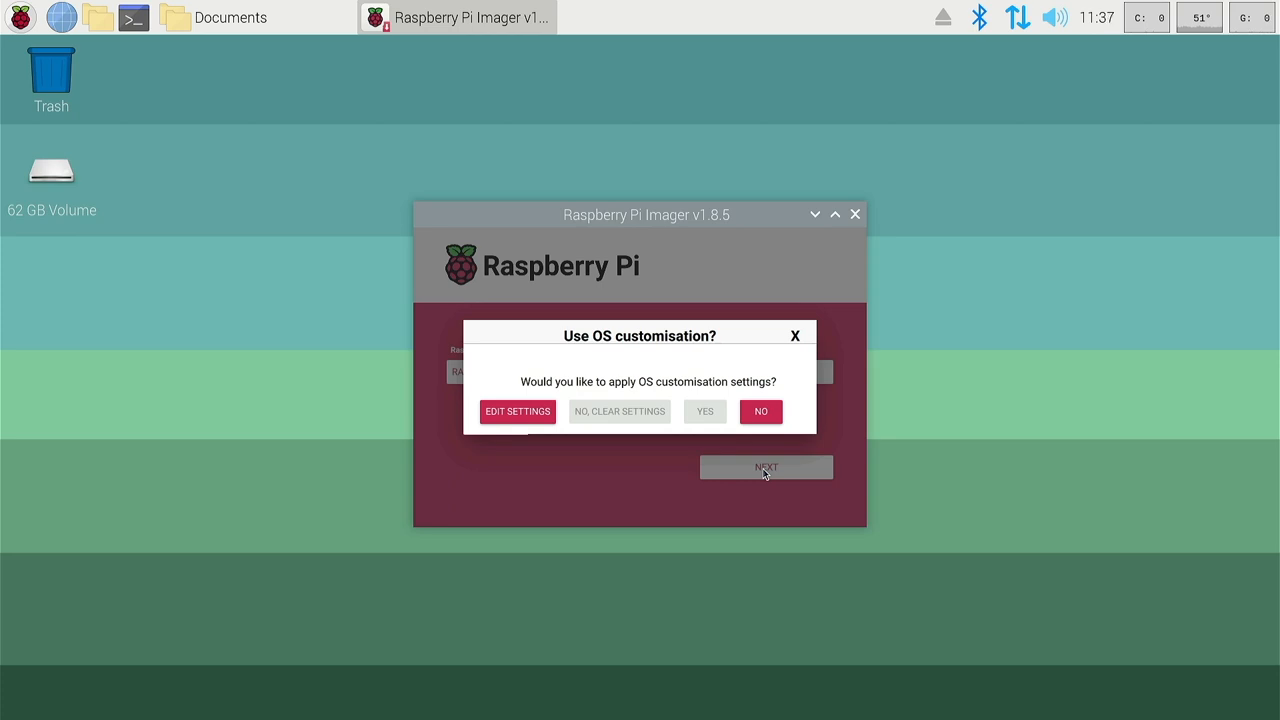
{"action": "left_click", "coordinate": [762, 413]}
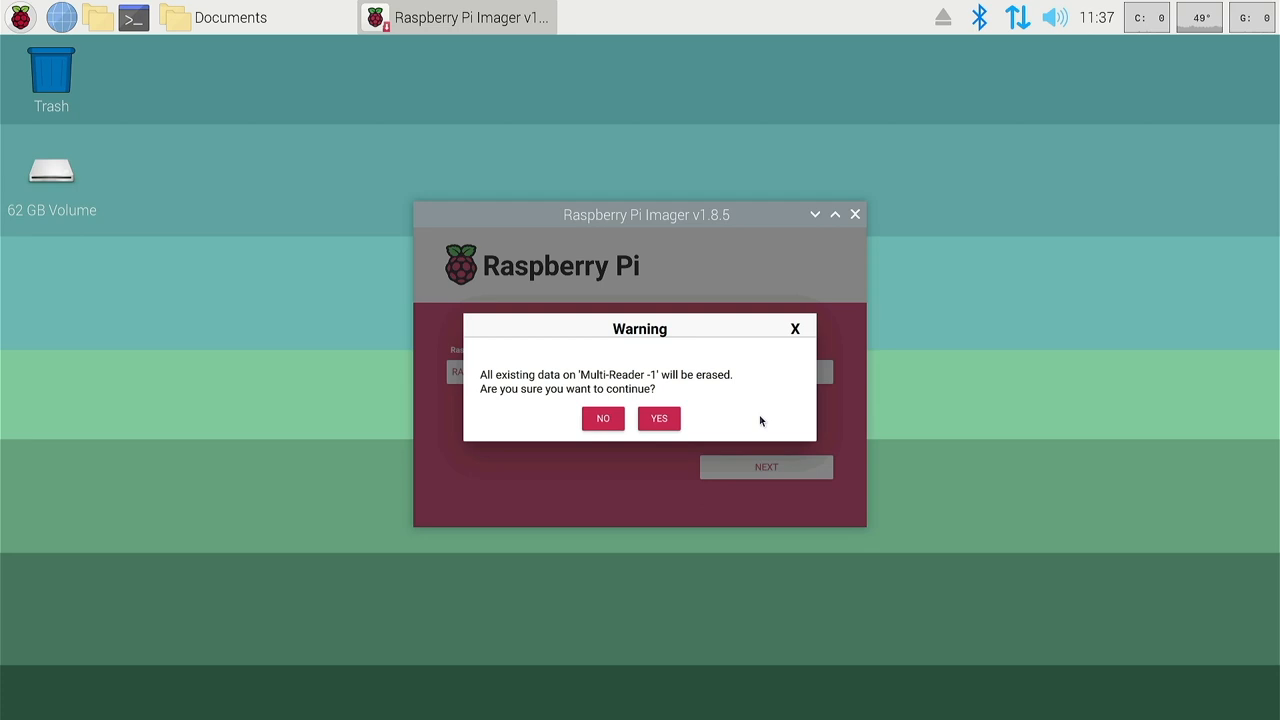
Confirm erasing the card and authorise the write with the password
{"action": "left_click", "coordinate": [659, 418]}
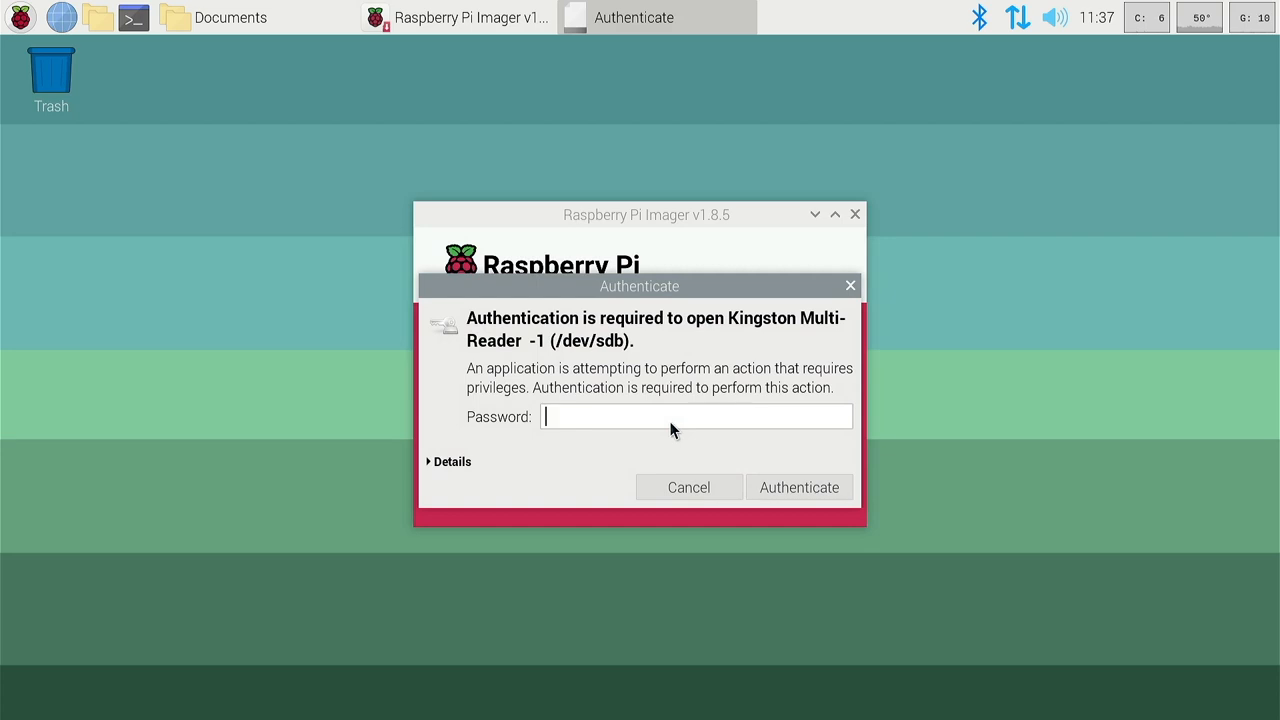
{"action": "type", "text": "*****"}
{"action": "key", "text": "Return"}
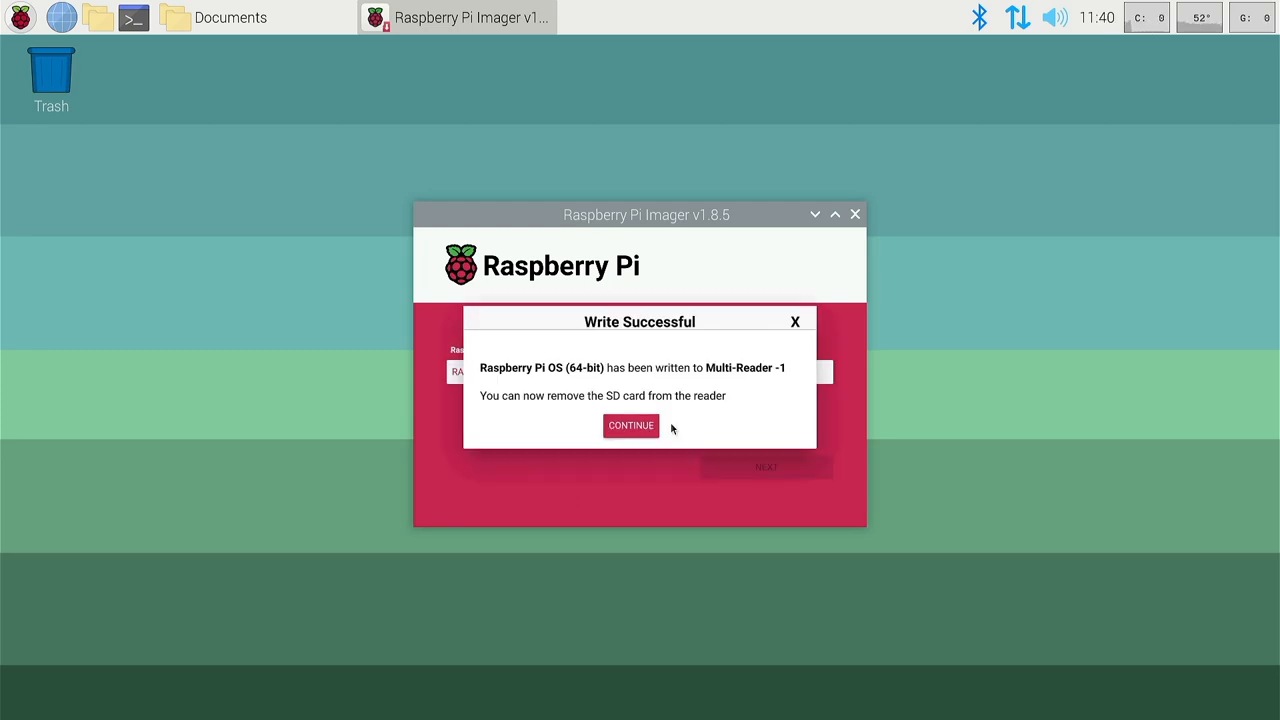
Acknowledge the successful write, close Imager and shut down to reboot from the new card
{"action": "left_click", "coordinate": [631, 425]}
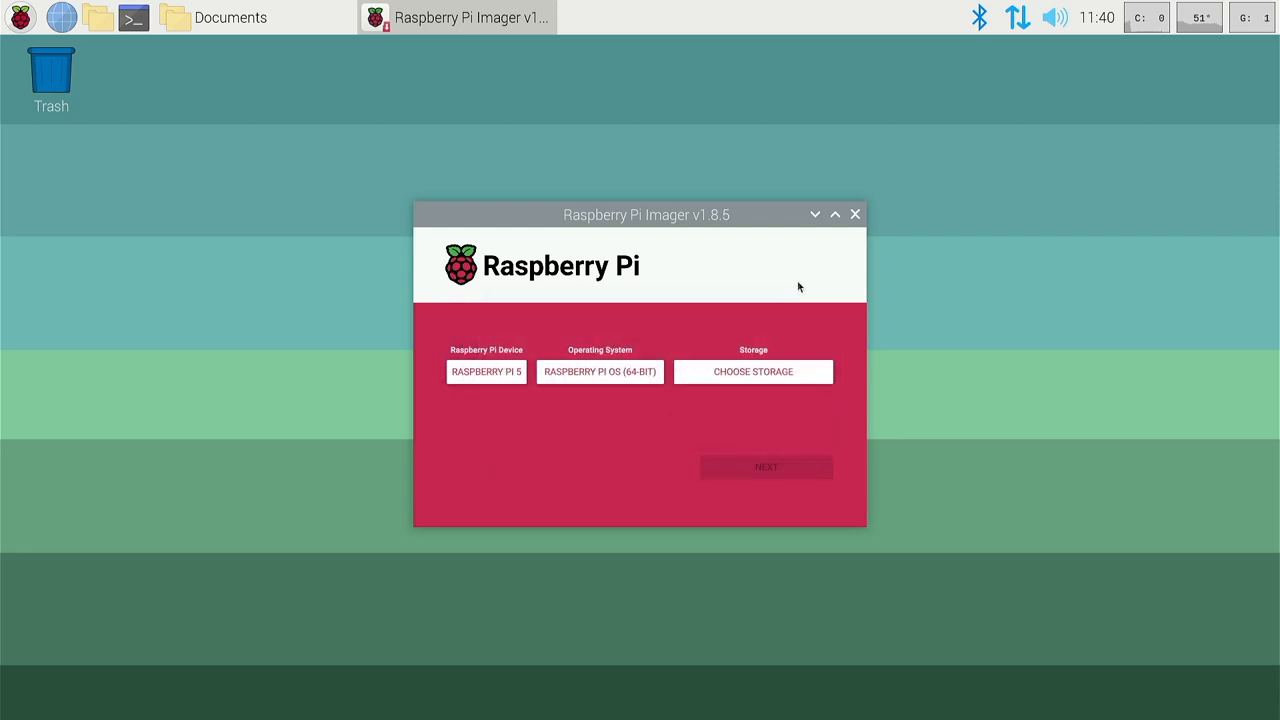
{"action": "left_click", "coordinate": [855, 214]}
{"action": "left_click", "coordinate": [21, 17]}
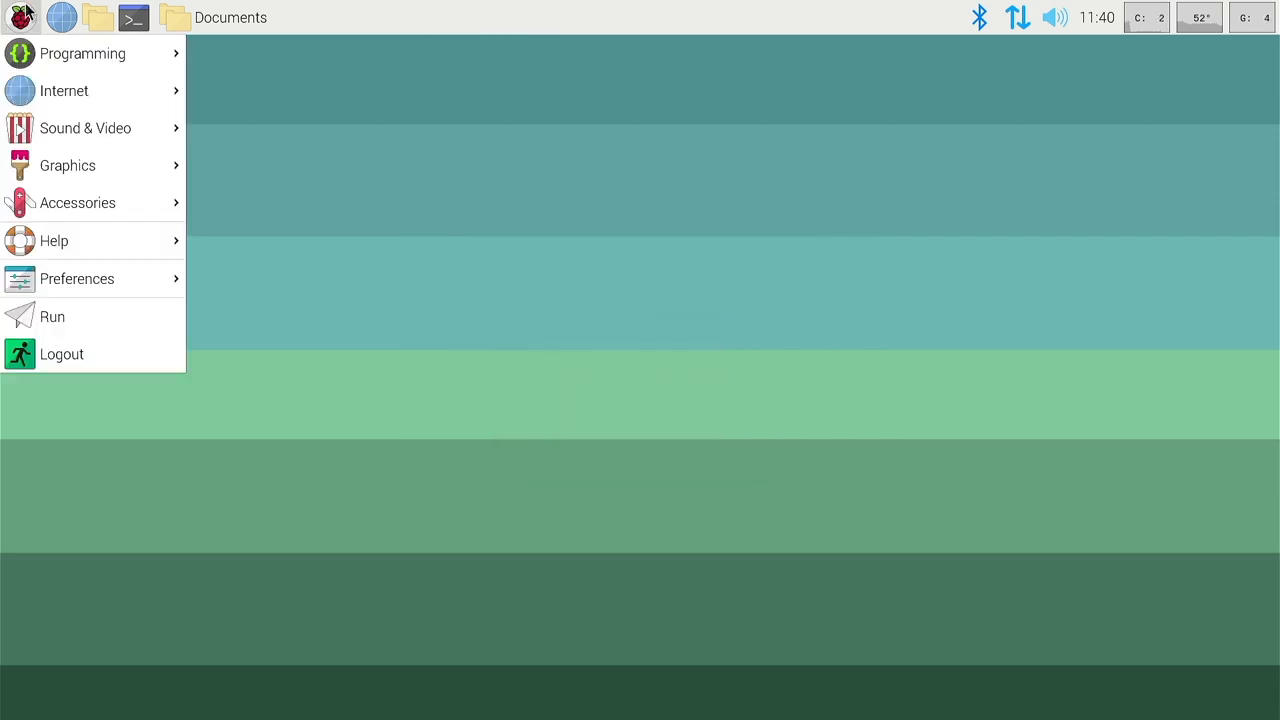
{"action": "left_click", "coordinate": [62, 354]}
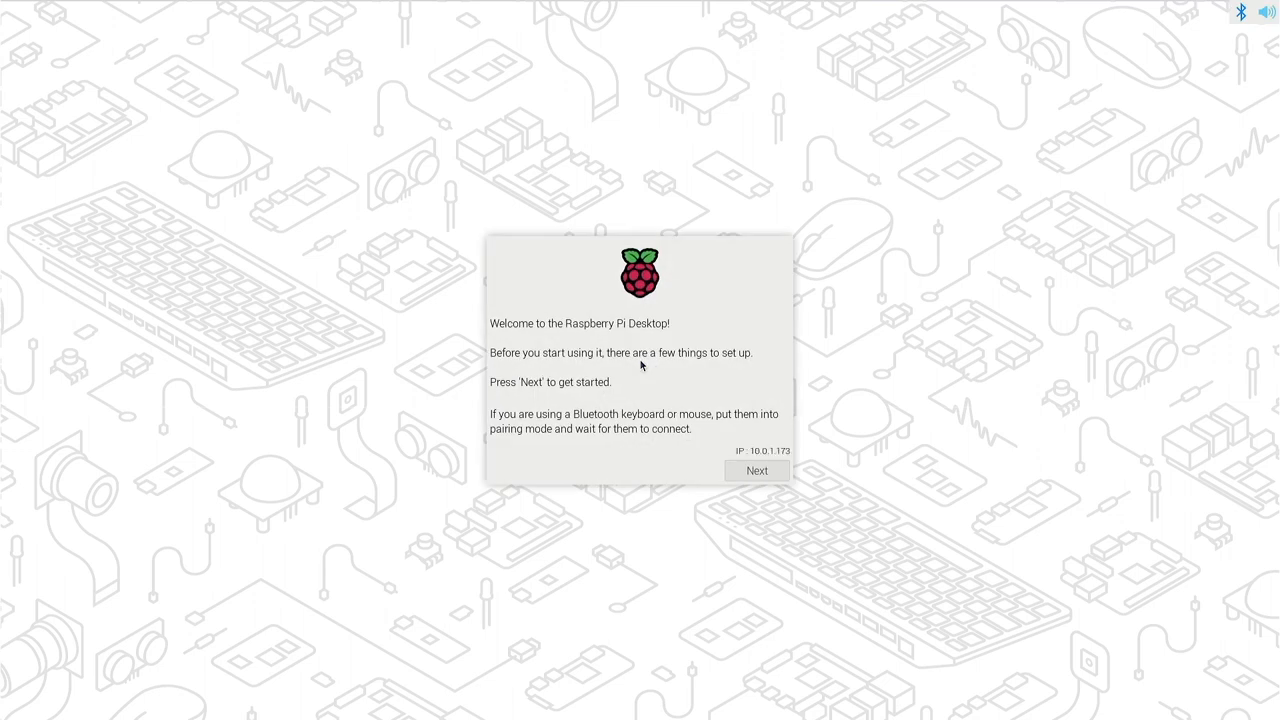
Pass the welcome screen and set the location to United Kingdom with London timezone
{"action": "left_click", "coordinate": [756, 471]}
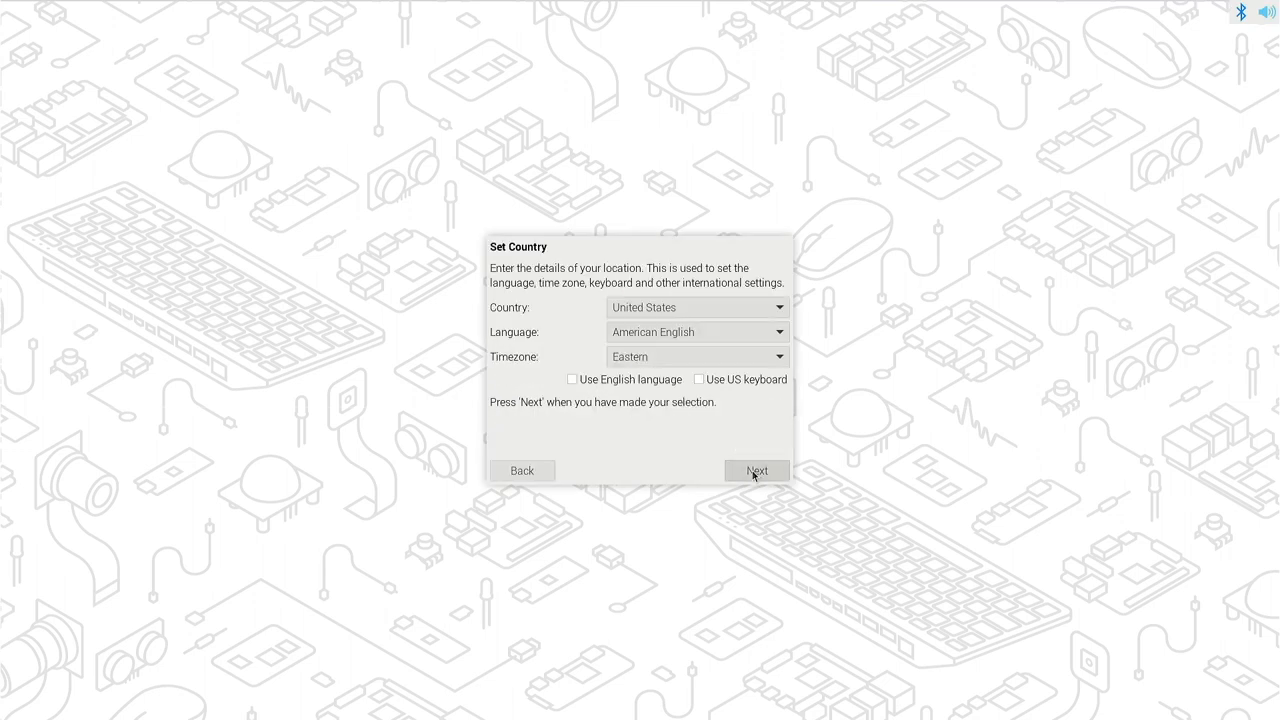
{"action": "left_click", "coordinate": [688, 303]}
{"action": "left_click", "coordinate": [688, 303]}
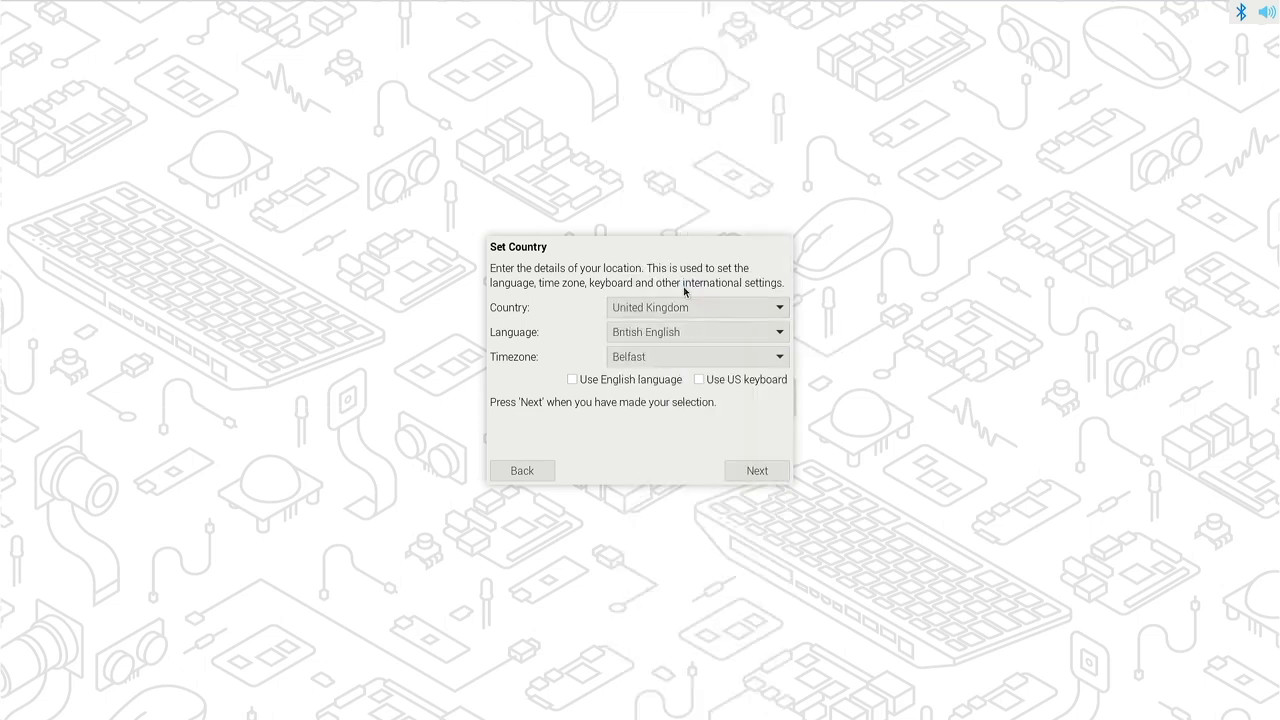
{"action": "left_click", "coordinate": [698, 356]}
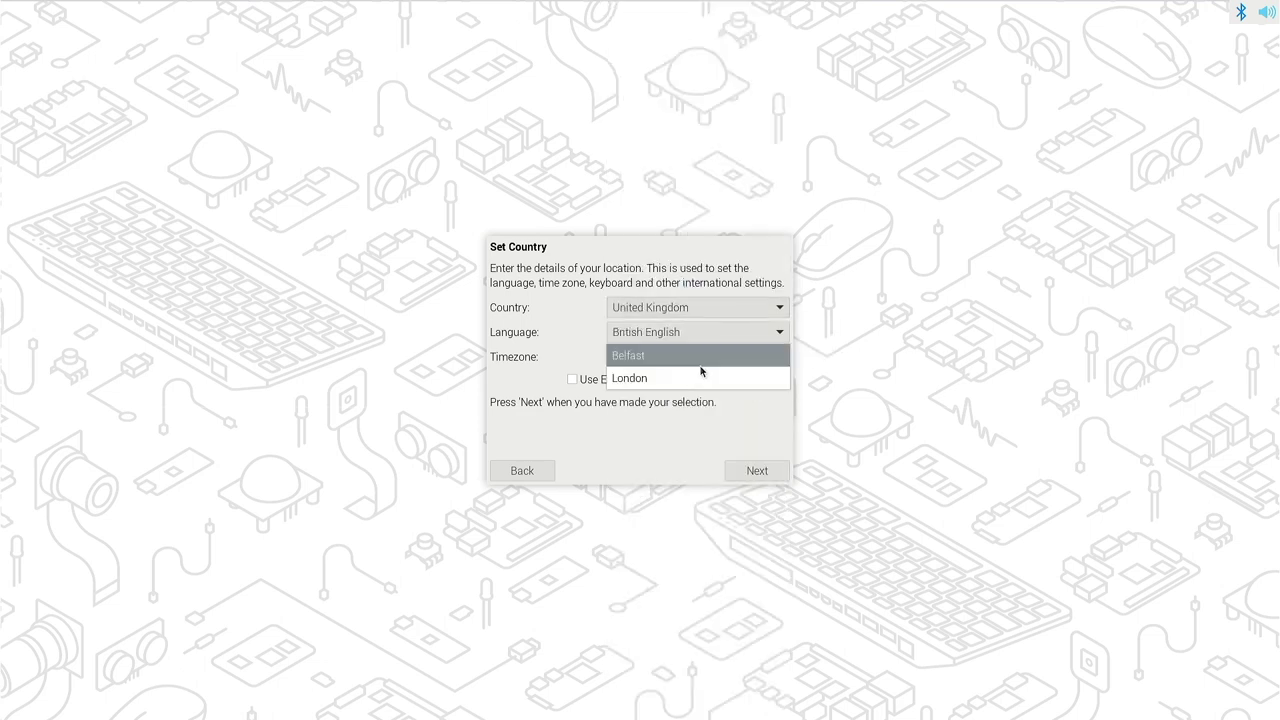
{"action": "left_click", "coordinate": [757, 470]}
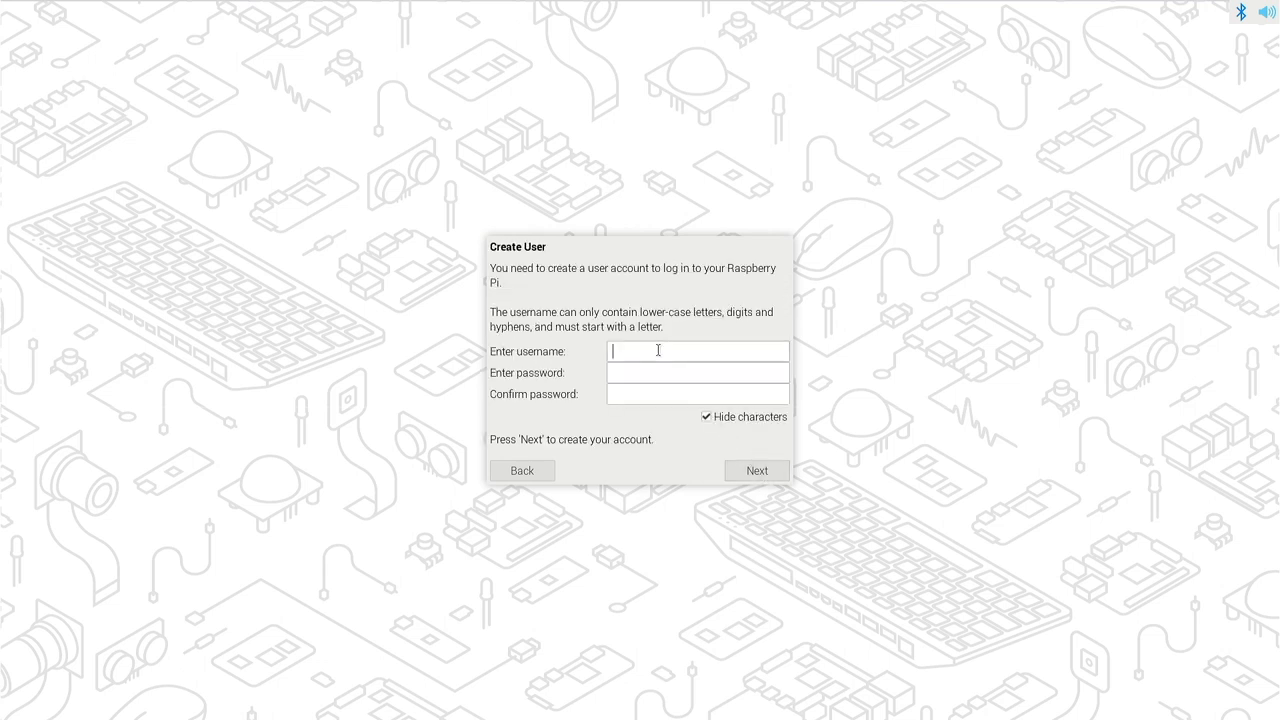
{"action": "type", "text": "wtt"}
Enter username and password twice to create the account, then skip wireless setup
{"action": "key", "text": "Tab"}
{"action": "type", "text": "•••••"}
{"action": "key", "text": "Tab"}
{"action": "type", "text": "•••••"}
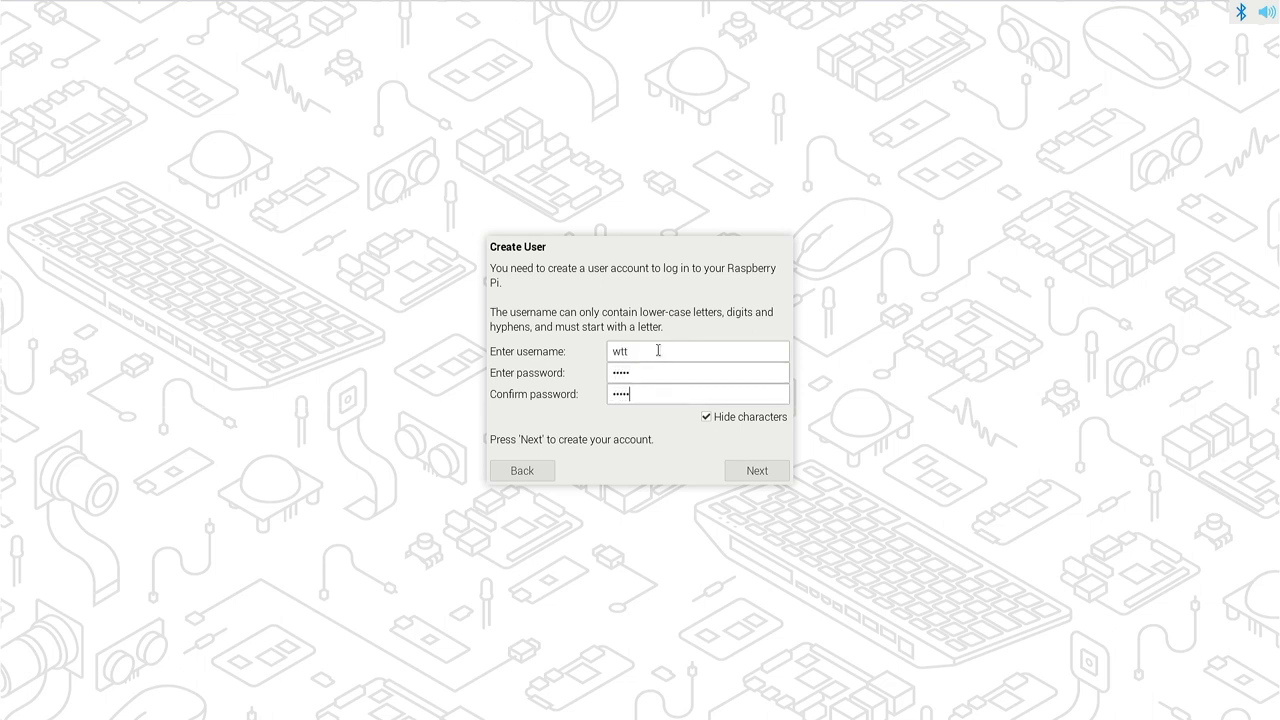
{"action": "left_click", "coordinate": [757, 470]}
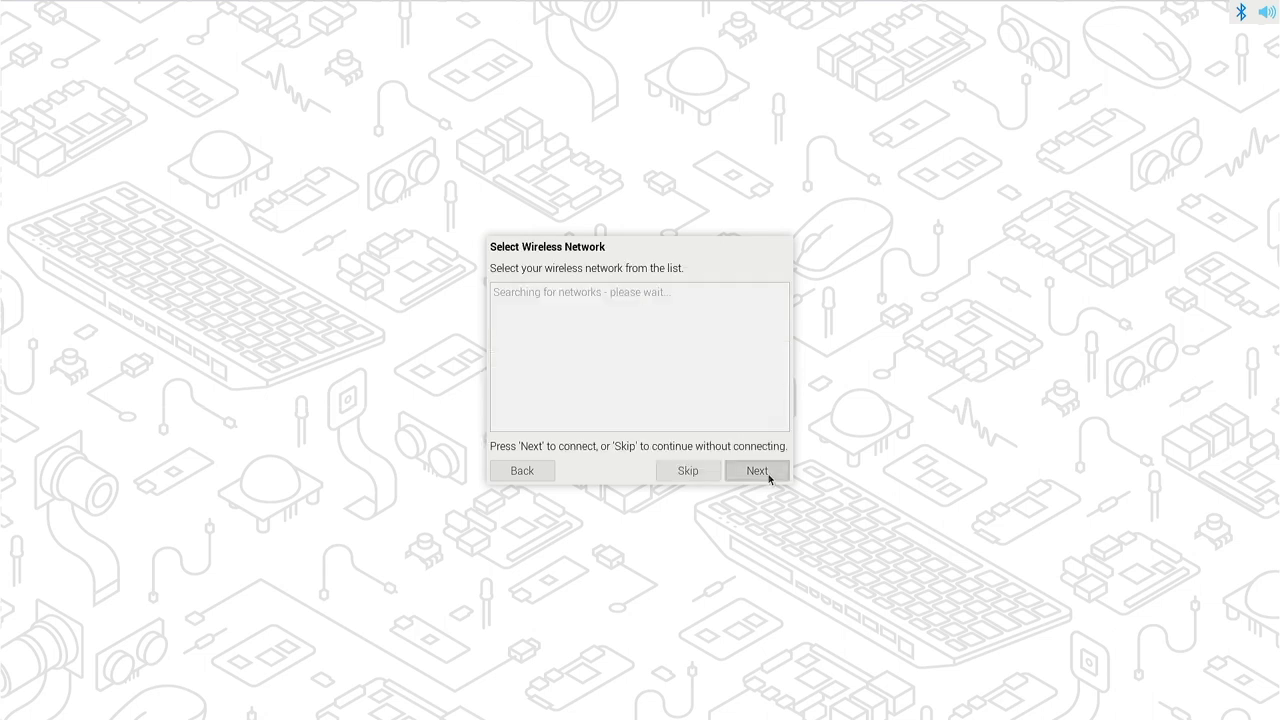
{"action": "left_click", "coordinate": [705, 471]}
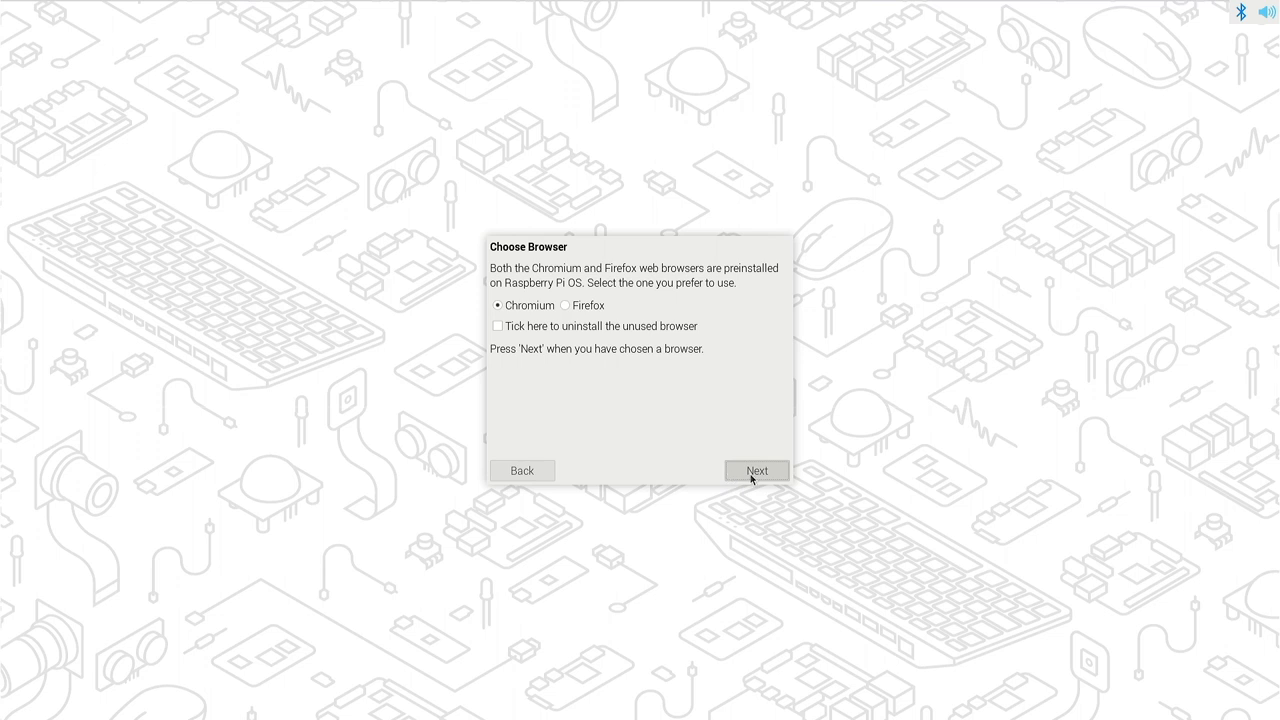
Keep Chromium as browser, install software updates and restart to finish setup
{"action": "left_click", "coordinate": [752, 476]}
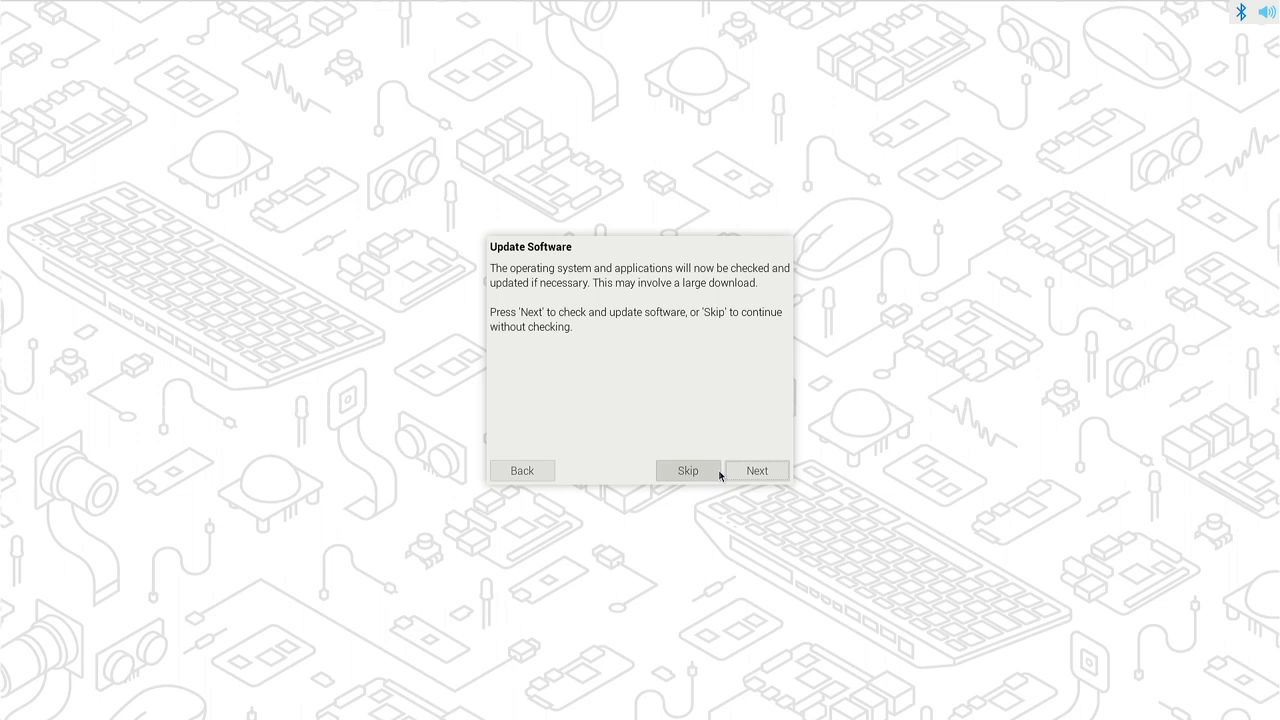
{"action": "left_click", "coordinate": [745, 471]}
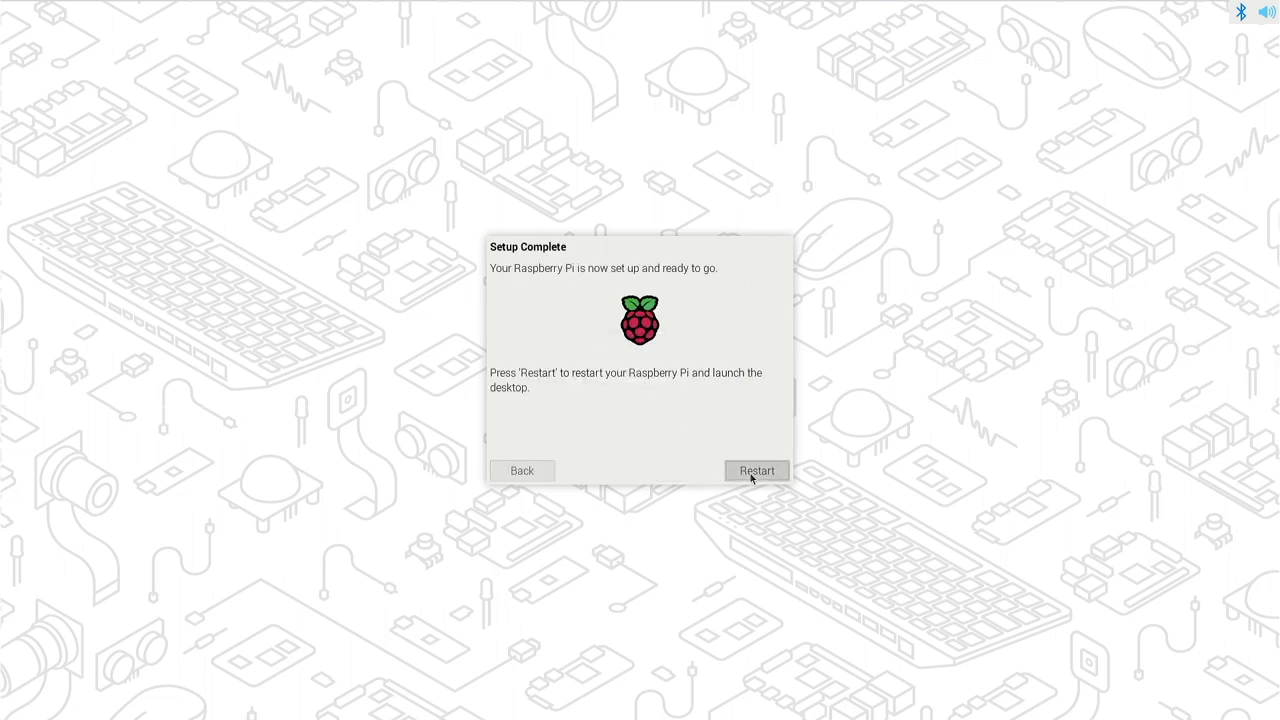
{"action": "left_click", "coordinate": [750, 473]}
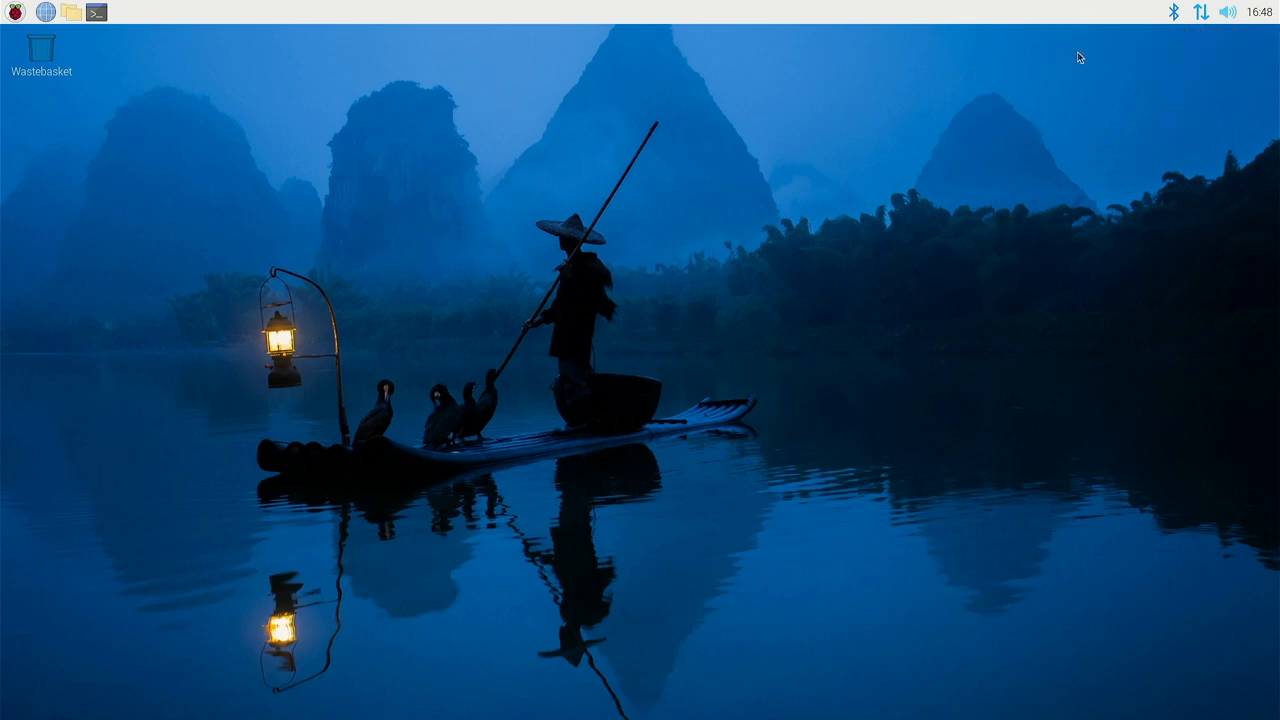
In Appearance Settings Defaults, apply the large-screen defaults and confirm with OK
{"action": "left_click", "coordinate": [15, 12]}
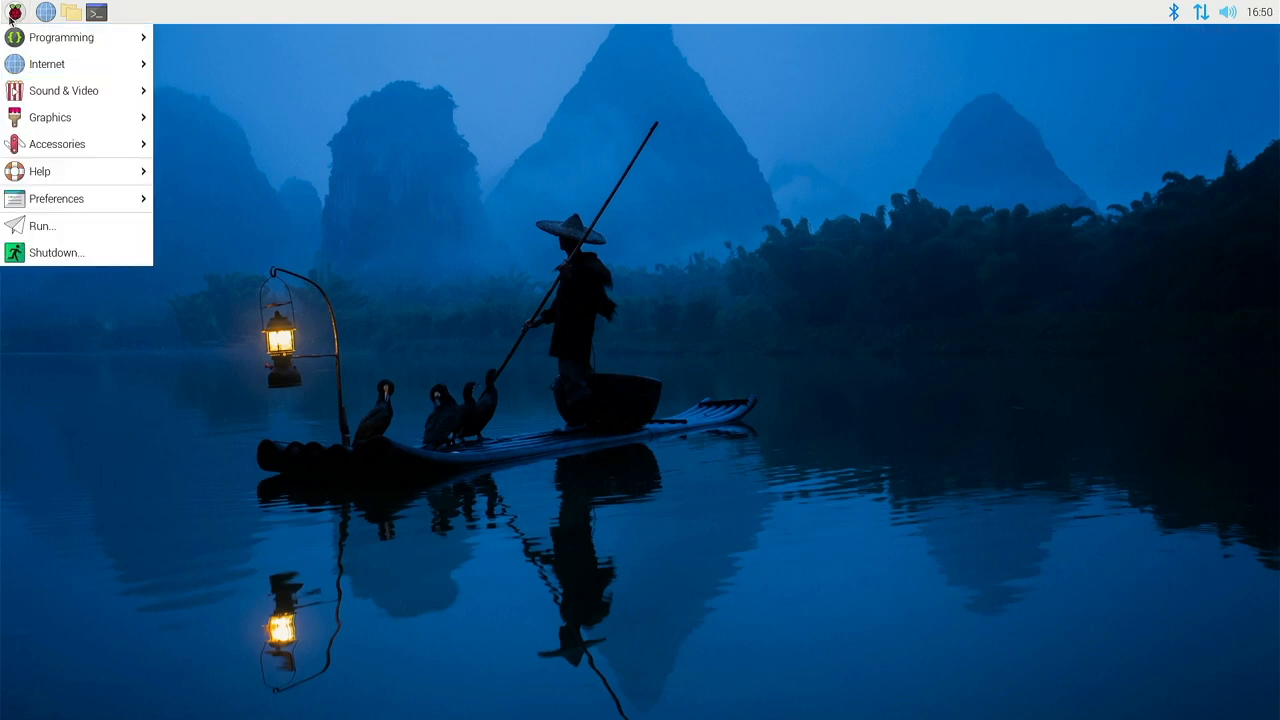
{"action": "mouse_move", "coordinate": [56, 198]}
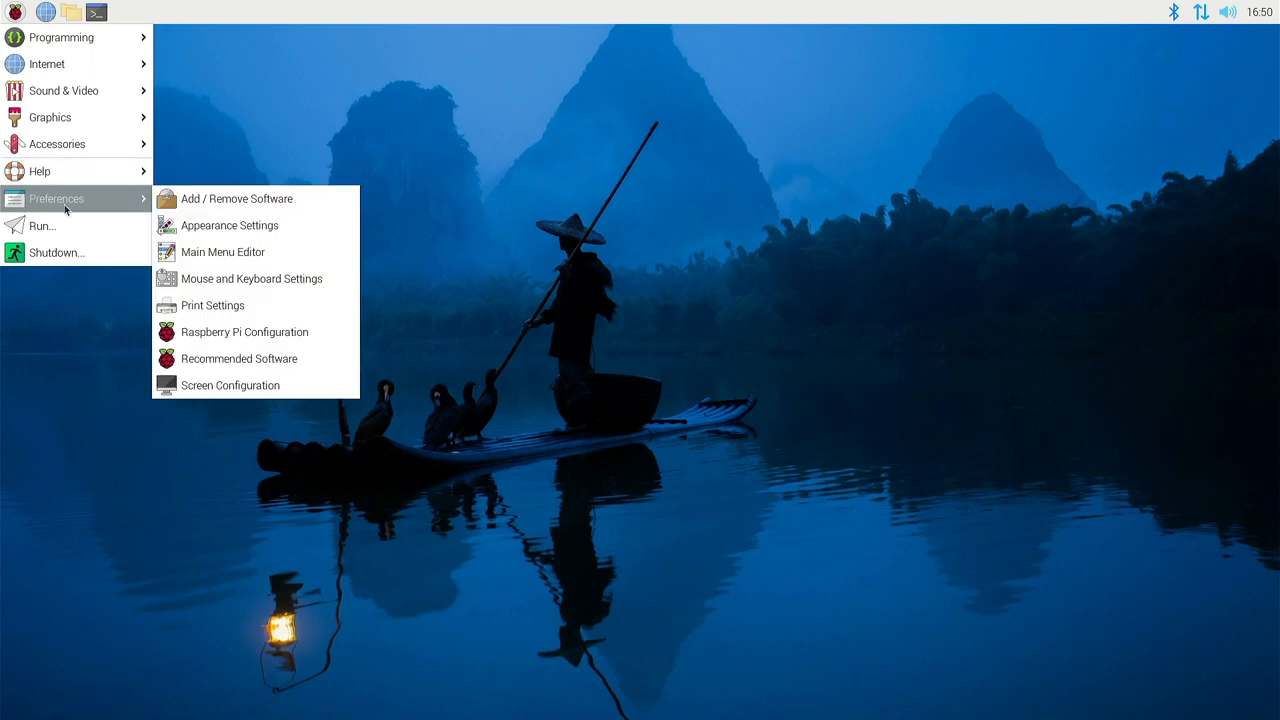
{"action": "left_click", "coordinate": [203, 228]}
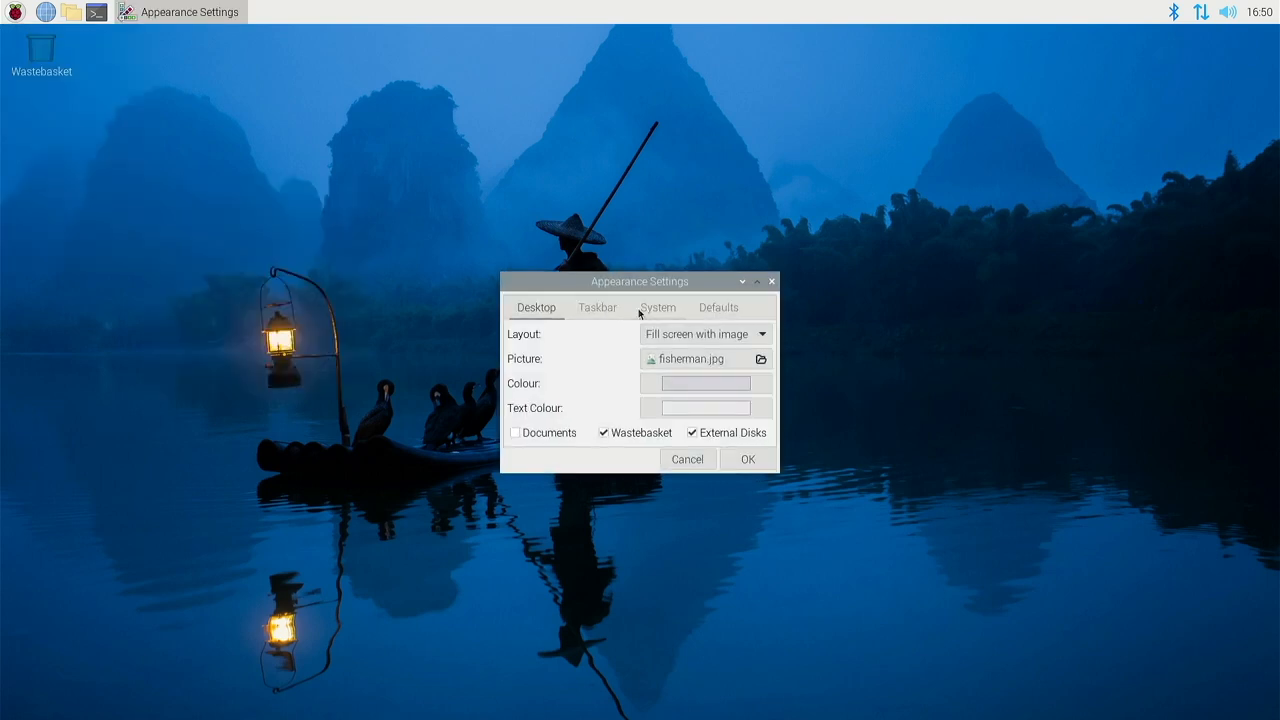
{"action": "left_click", "coordinate": [655, 308]}
{"action": "left_click", "coordinate": [718, 308]}
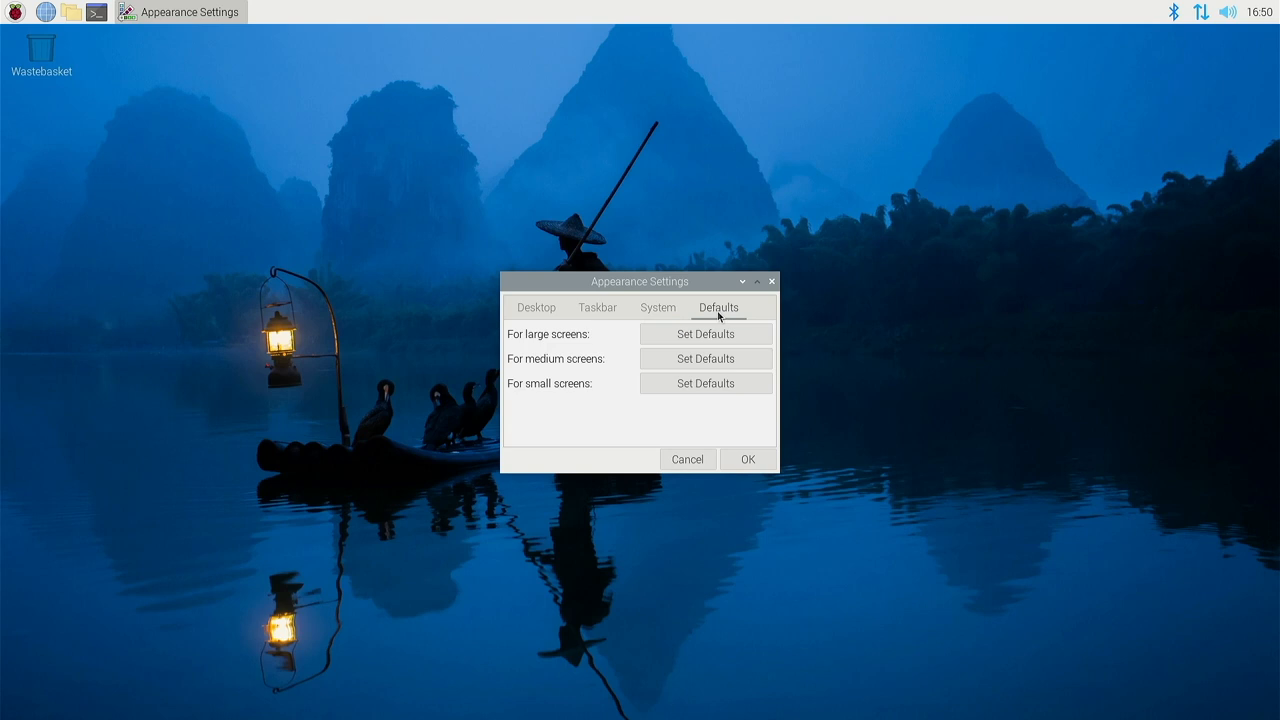
{"action": "left_click", "coordinate": [714, 334]}
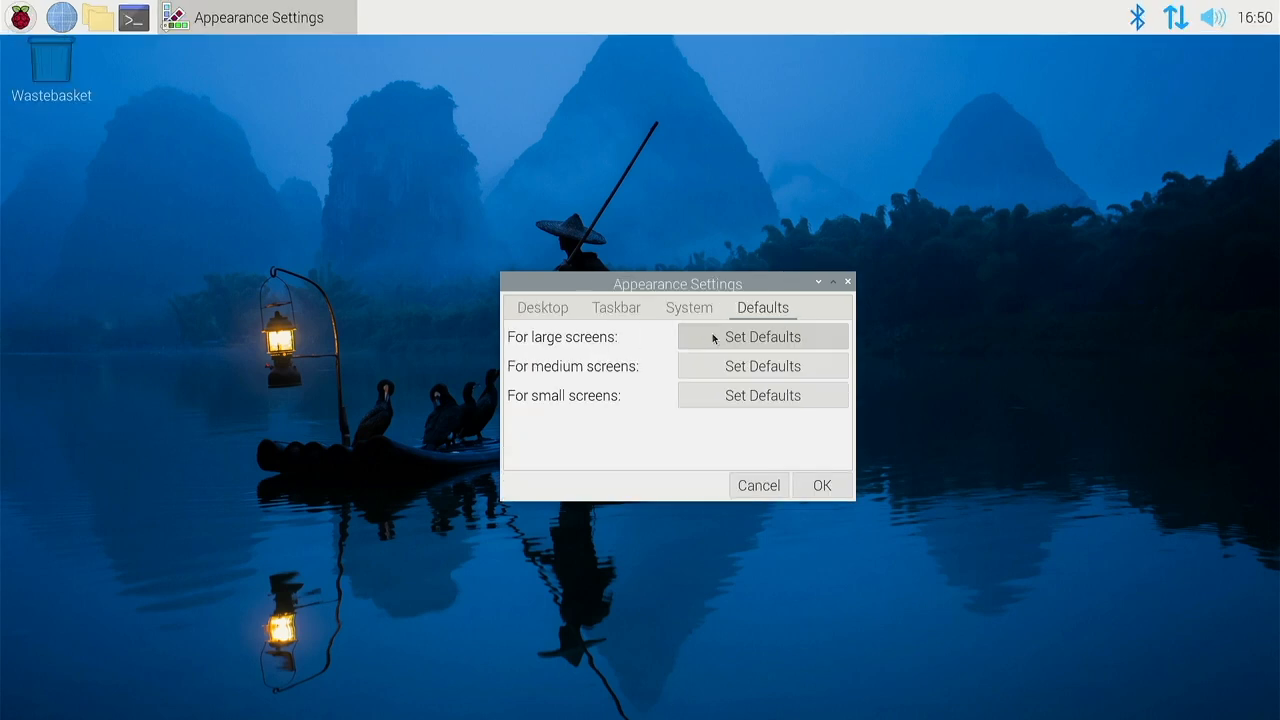
{"action": "left_click", "coordinate": [823, 485]}
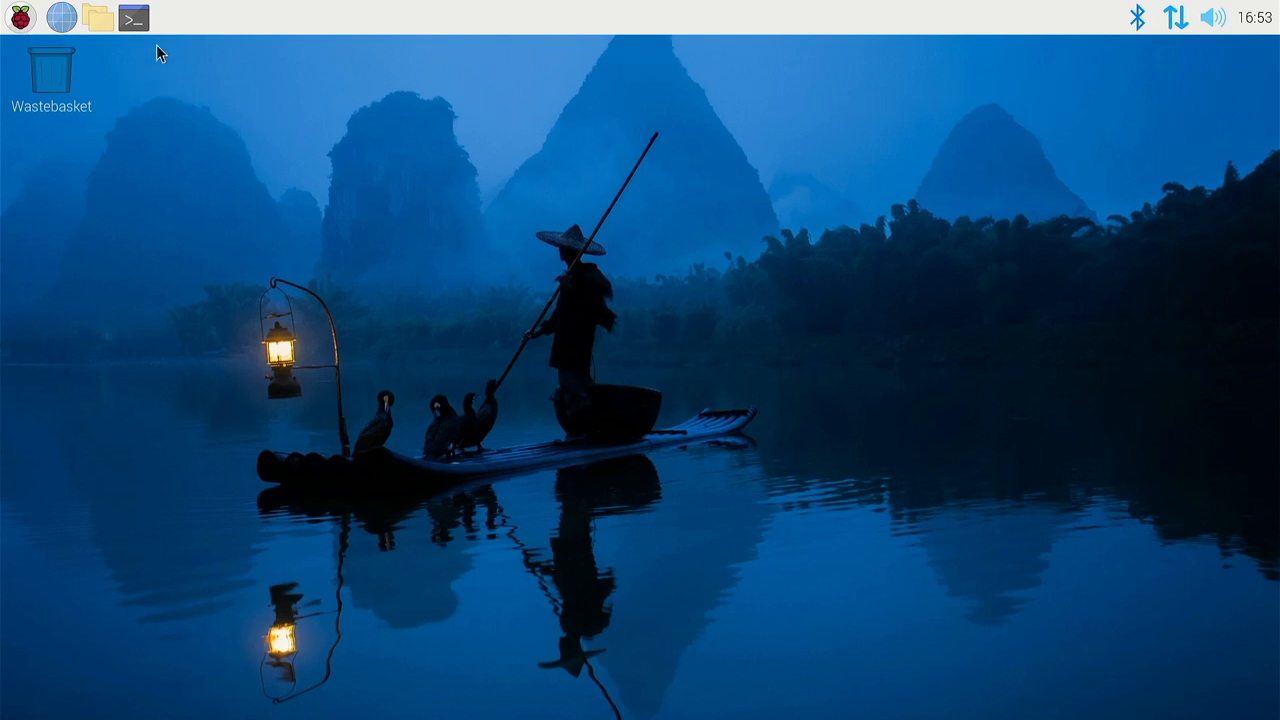
Run 'sudo apt-get install boinc-client boinc-manager -y' in a terminal, then close it
{"action": "left_click", "coordinate": [134, 17]}
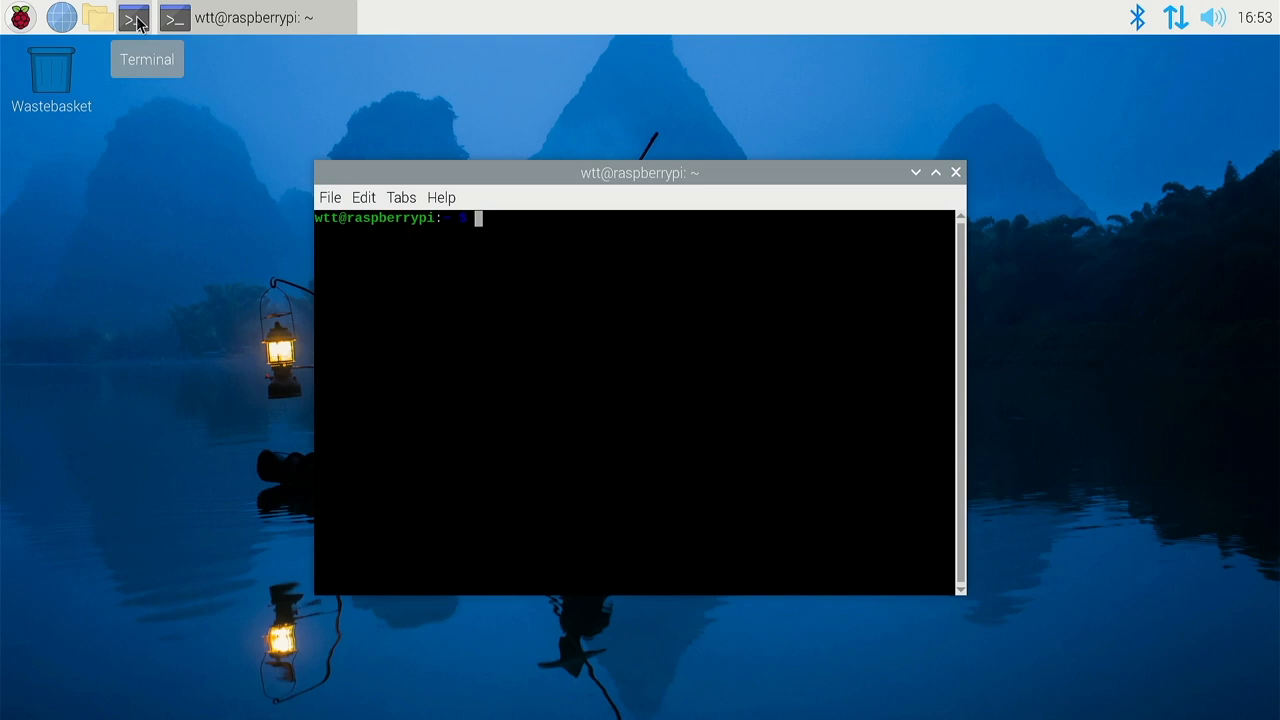
{"action": "type", "text": "sudo ap"}
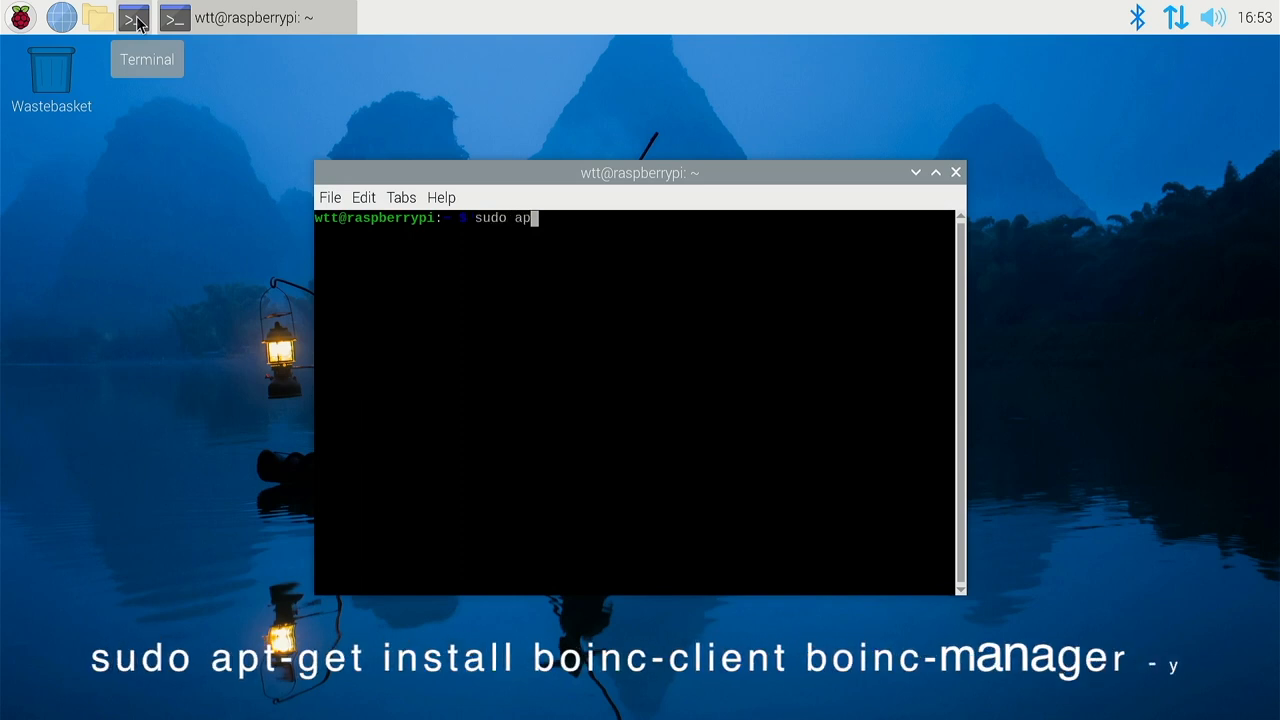
{"action": "type", "text": "t-"}
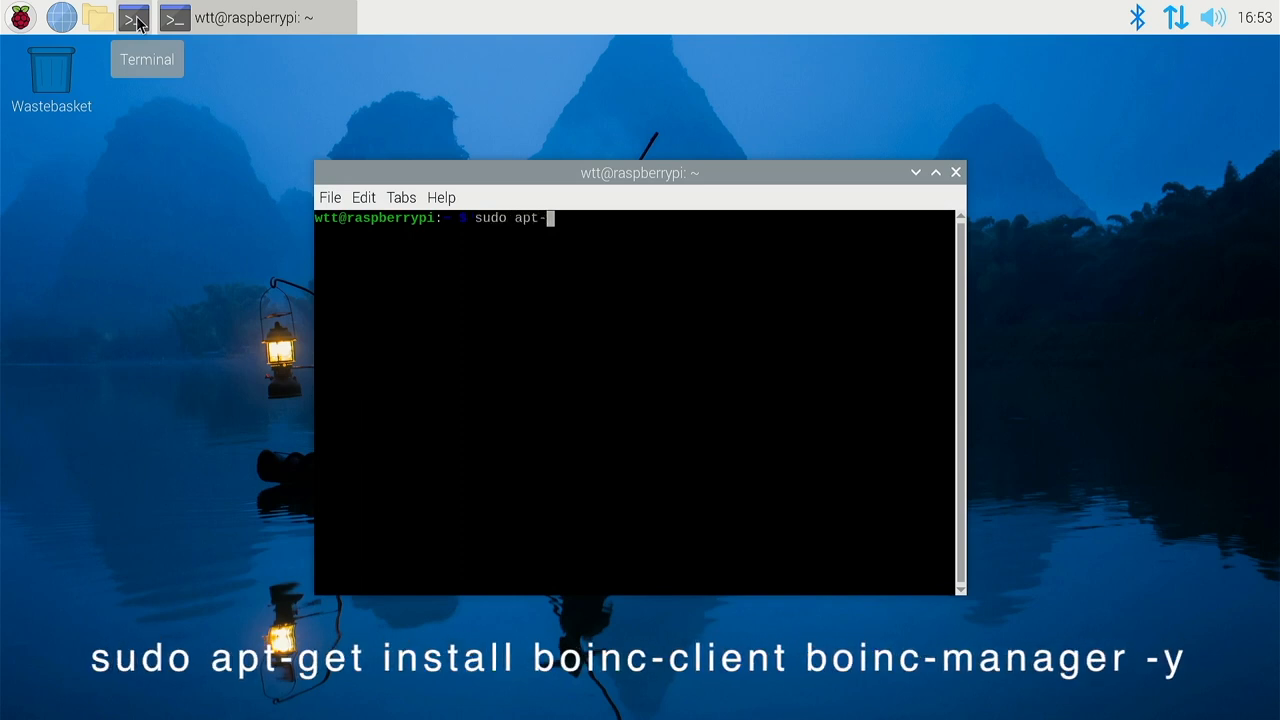
{"action": "type", "text": "get"}
{"action": "type", "text": " in"}
{"action": "type", "text": "stall "}
{"action": "type", "text": "boinc-client "}
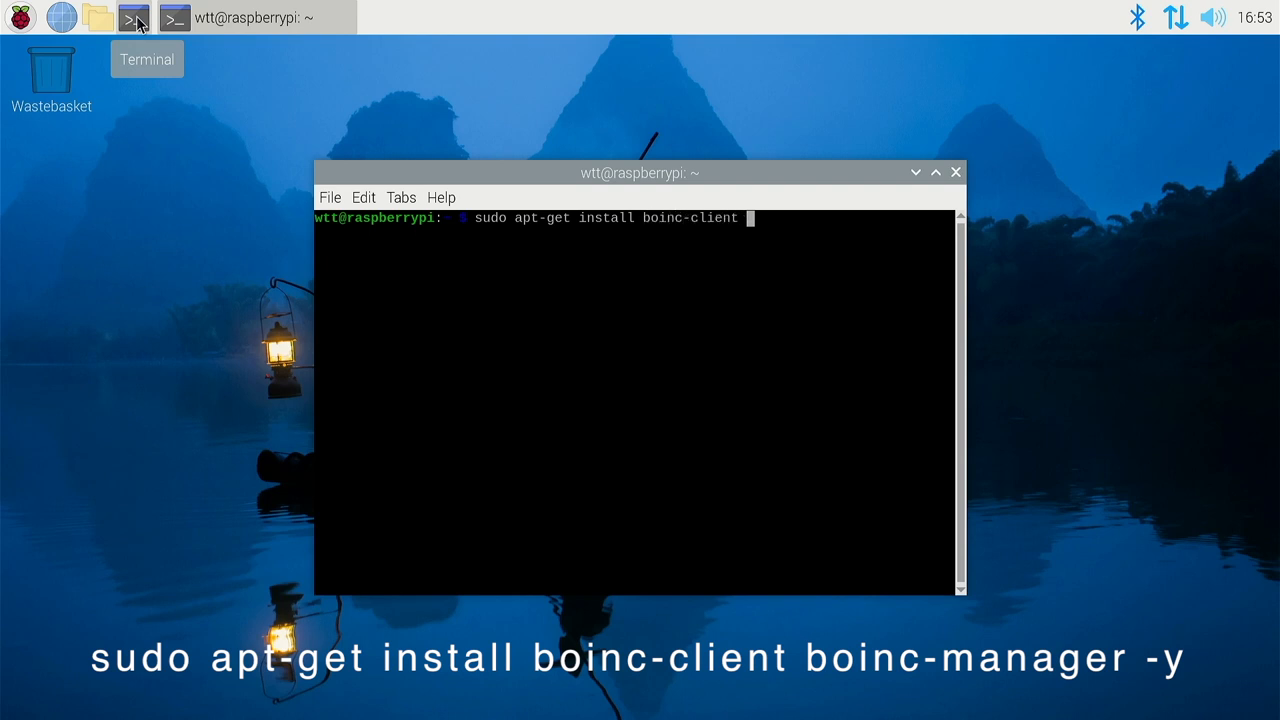
{"action": "type", "text": "boinc-manager"}
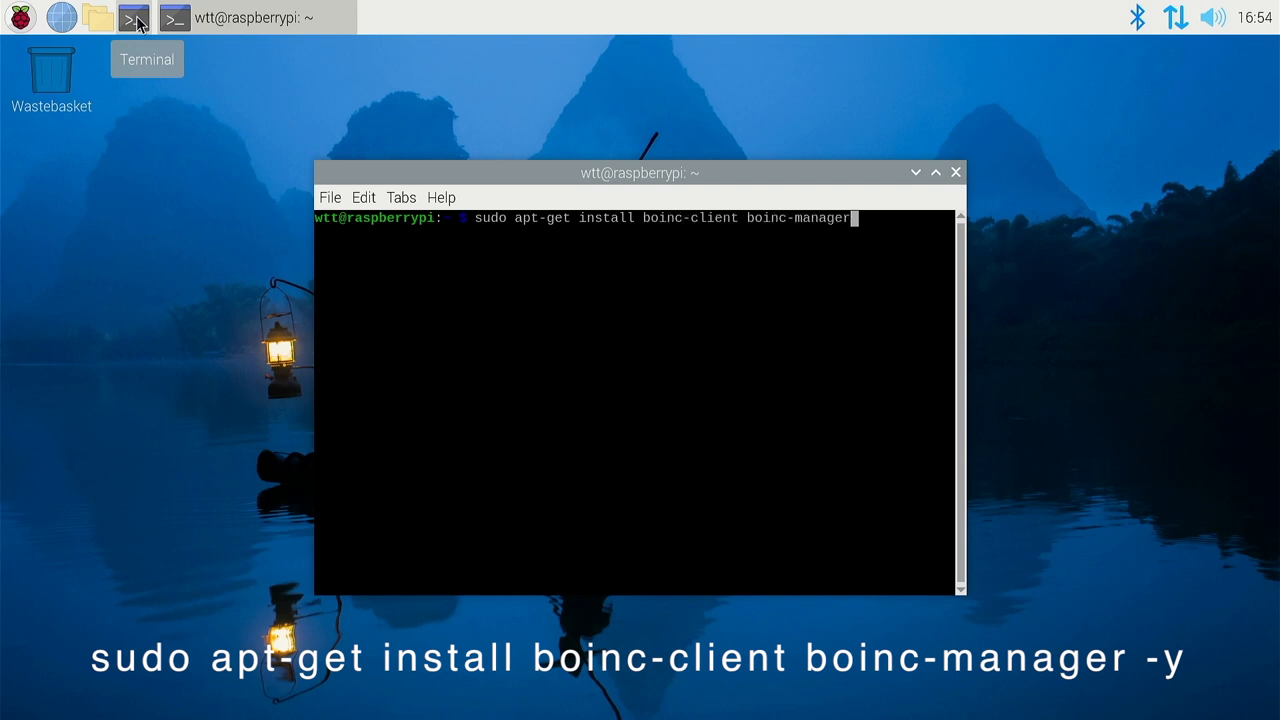
{"action": "type", "text": " -y"}
{"action": "key", "text": "Return"}
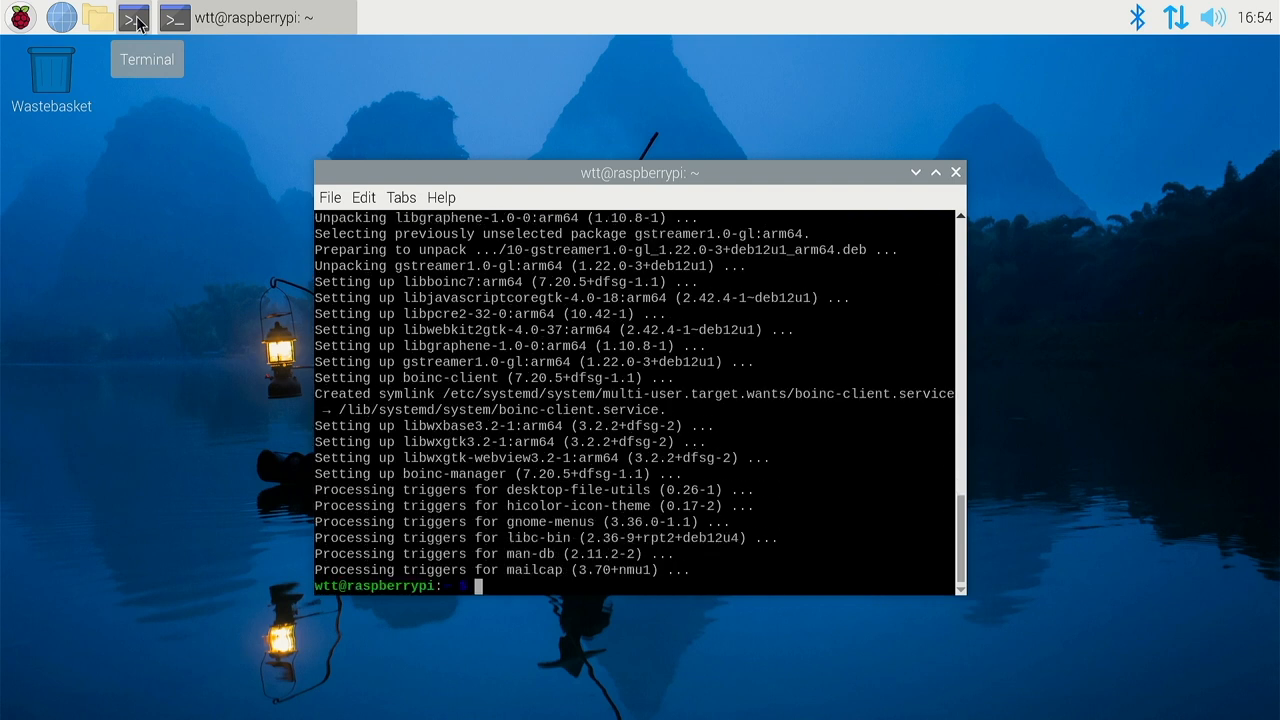
{"action": "left_click", "coordinate": [956, 172]}
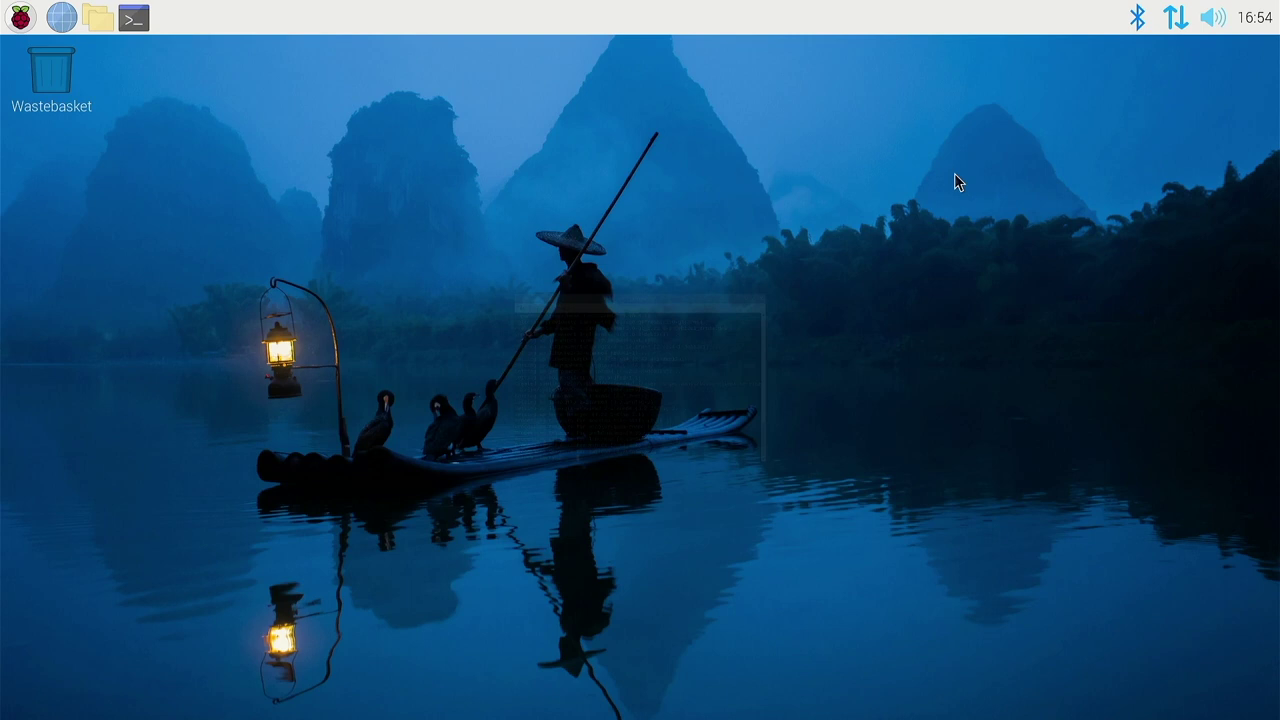
Launch BOINC Manager from the System Tools menu
{"action": "left_click", "coordinate": [20, 18]}
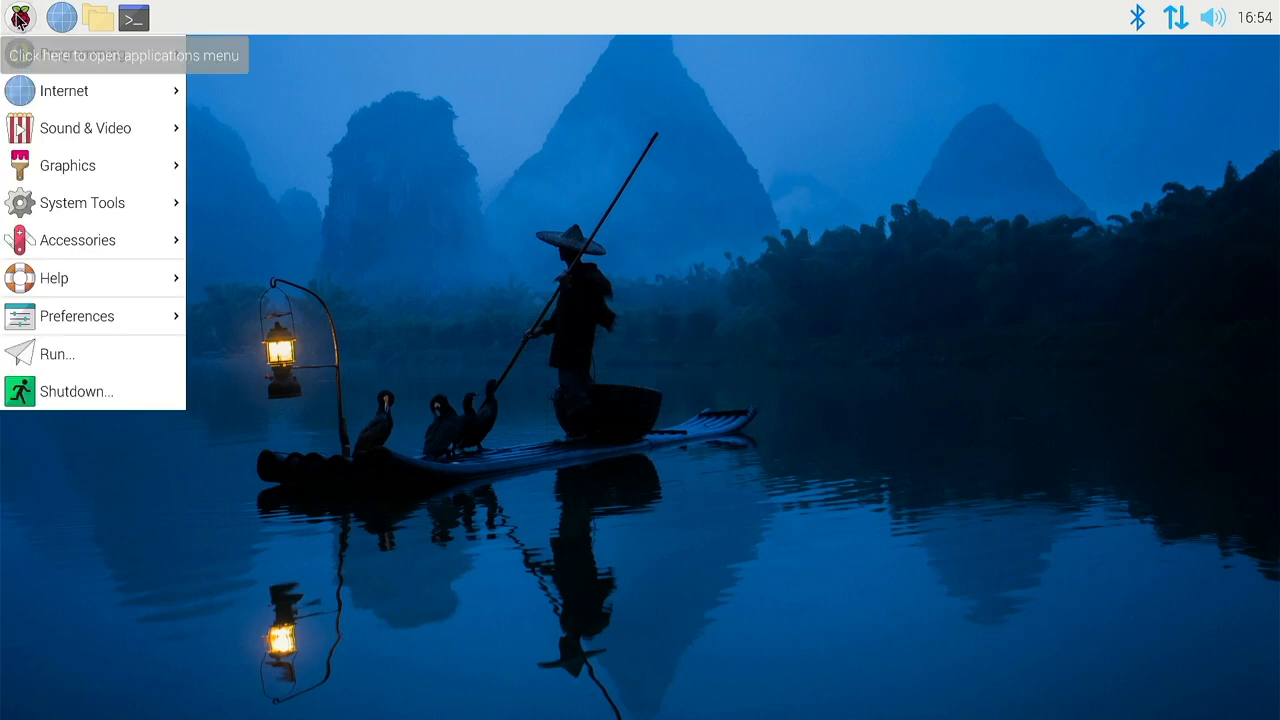
{"action": "mouse_move", "coordinate": [82, 203]}
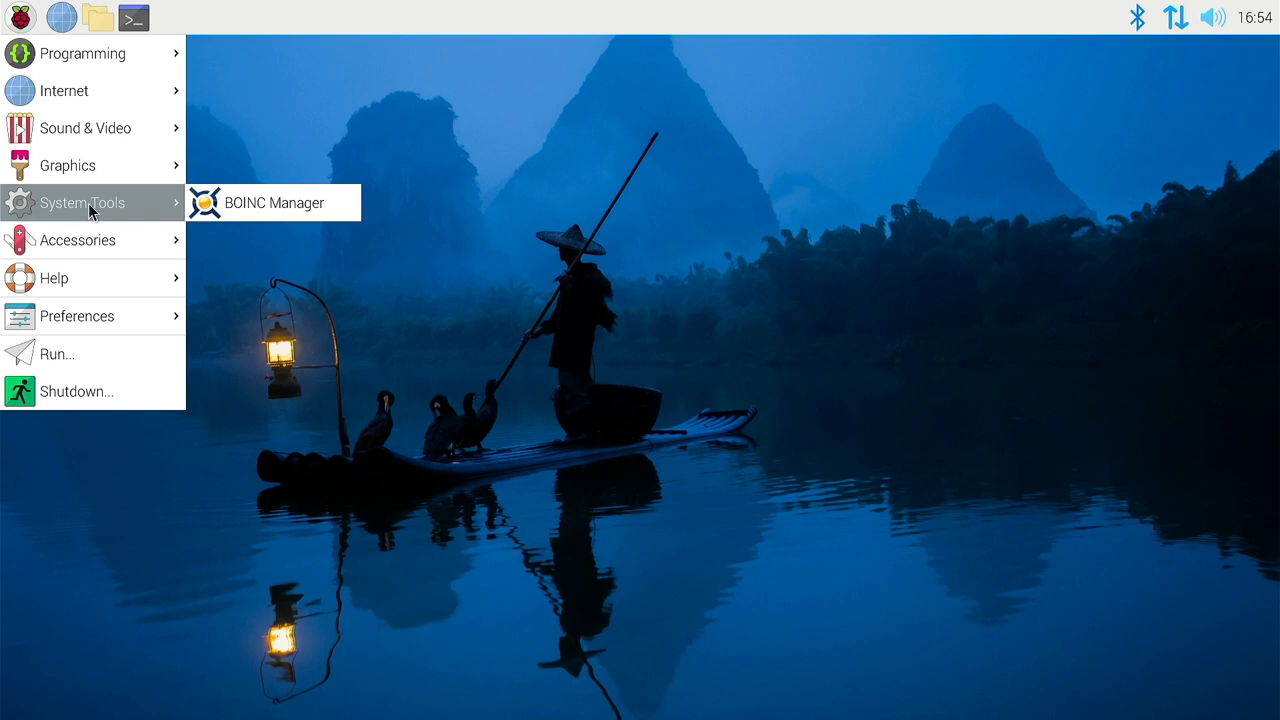
{"action": "left_click", "coordinate": [328, 204]}
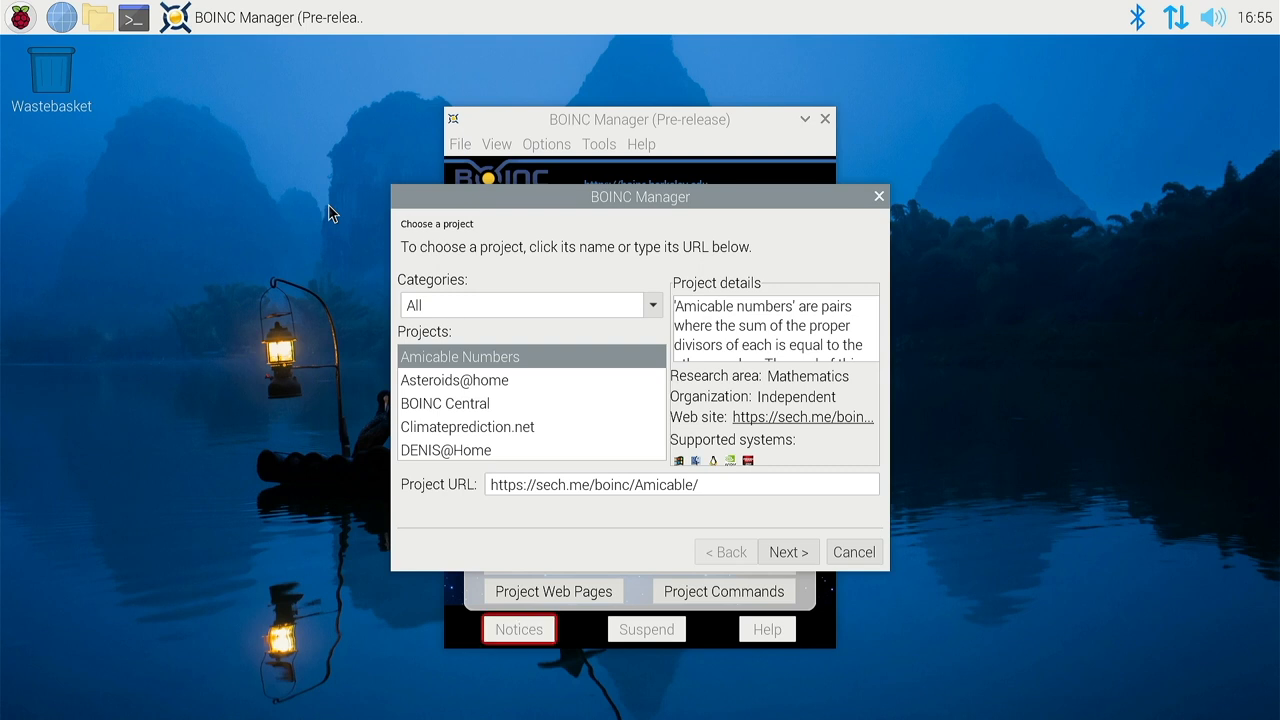
Cancel the project wizard, confirm with Yes, and switch BOINC Manager to Advanced View
{"action": "left_click", "coordinate": [854, 552]}
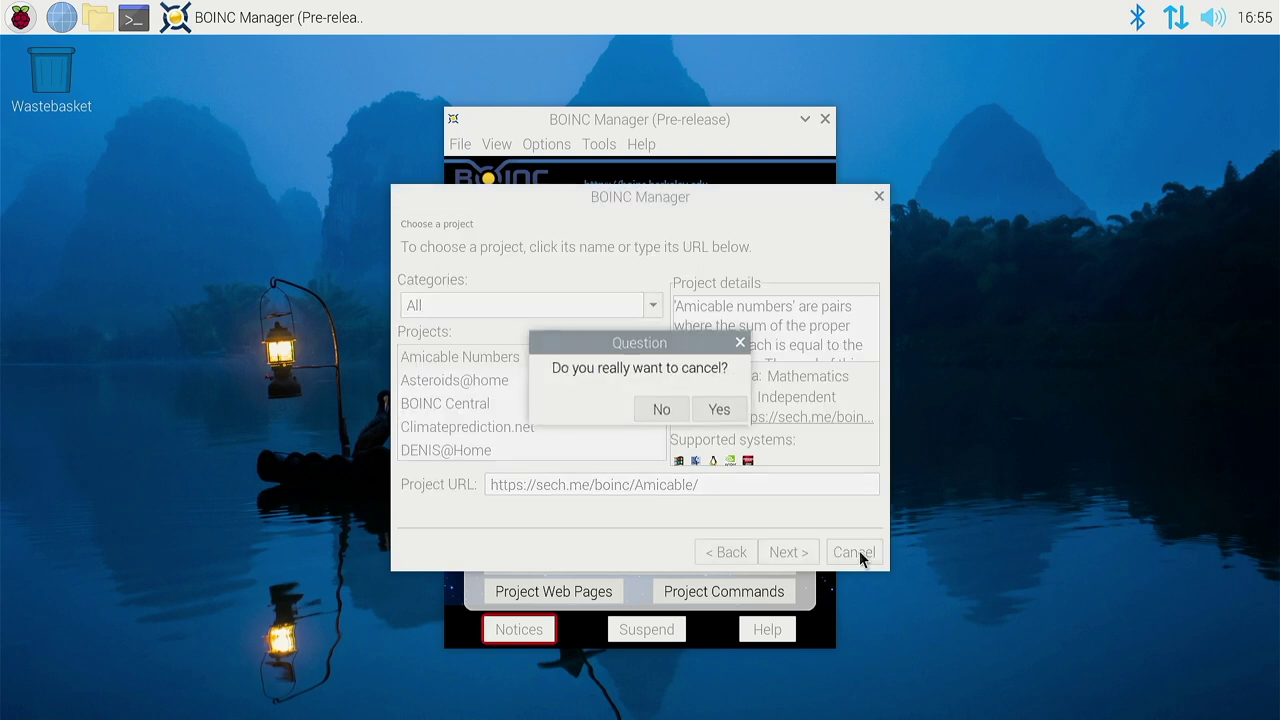
{"action": "left_click", "coordinate": [721, 411]}
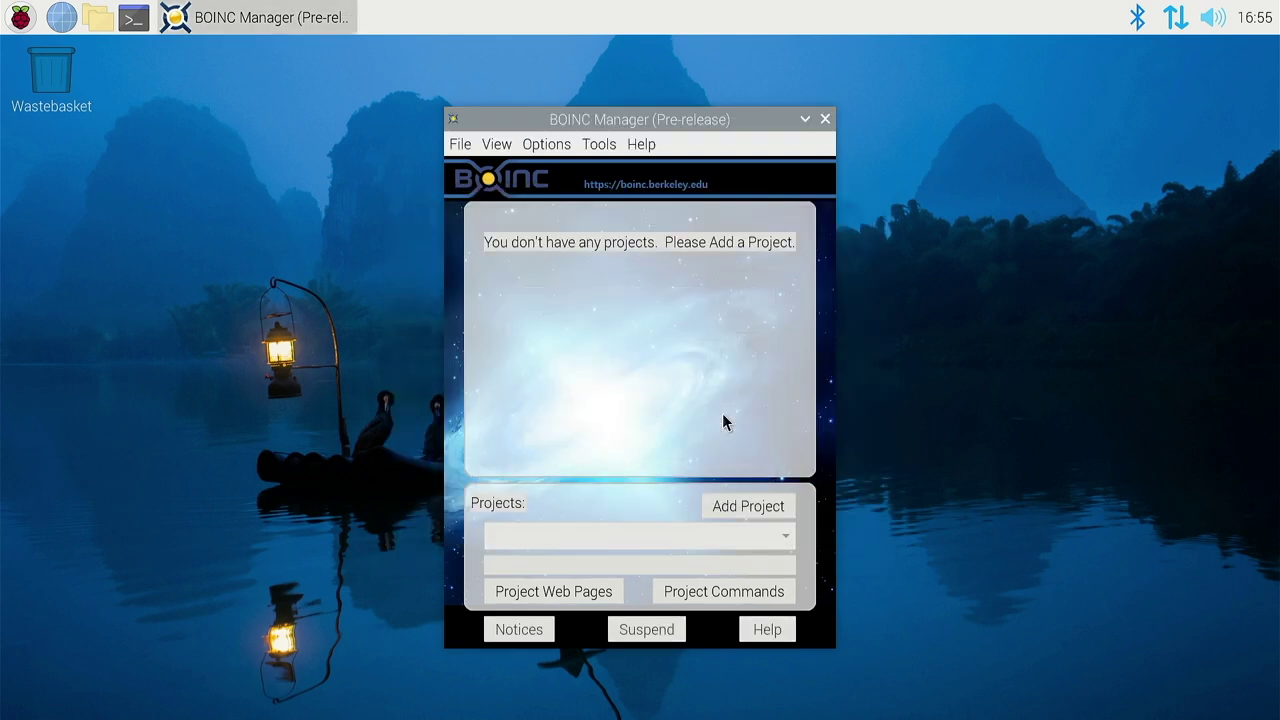
{"action": "left_click", "coordinate": [497, 144]}
{"action": "left_click", "coordinate": [518, 194]}
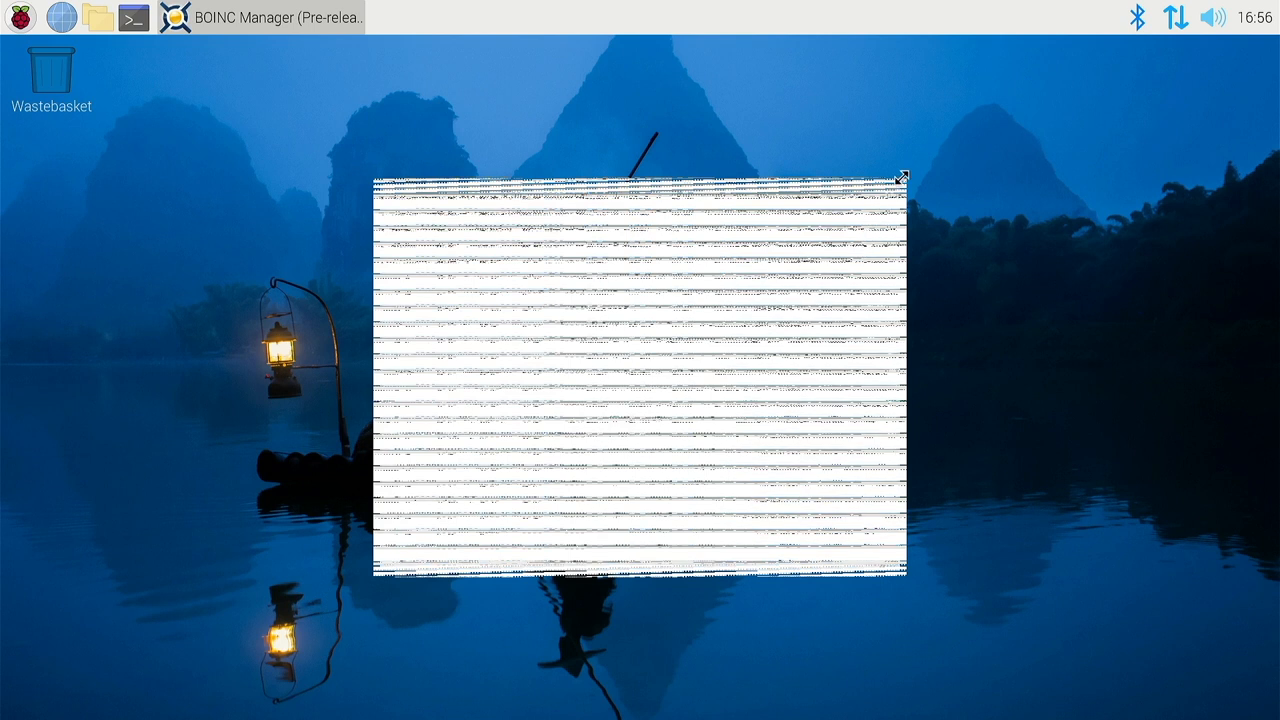
Enlarge the BOINC Manager window and move it toward the upper left of the desktop
{"action": "left_click_drag", "start_coordinate": [904, 180], "coordinate": [960, 162]}
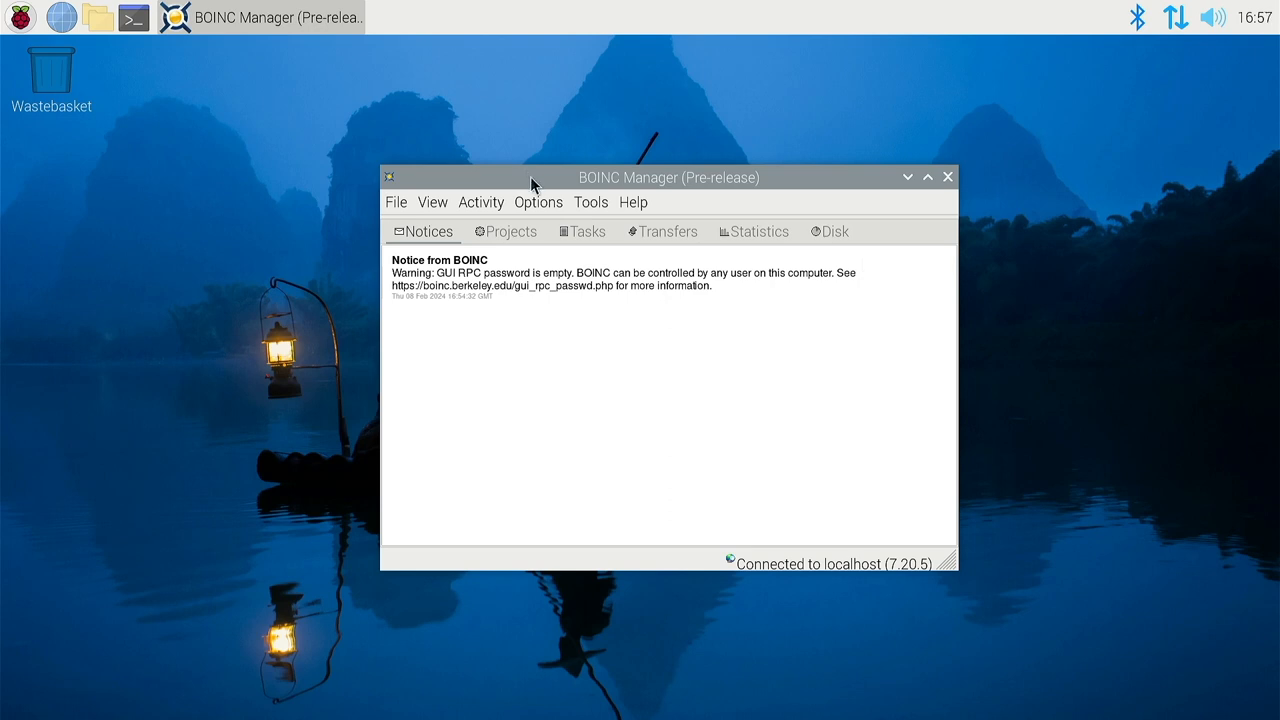
{"action": "left_click_drag", "start_coordinate": [533, 180], "coordinate": [318, 115]}
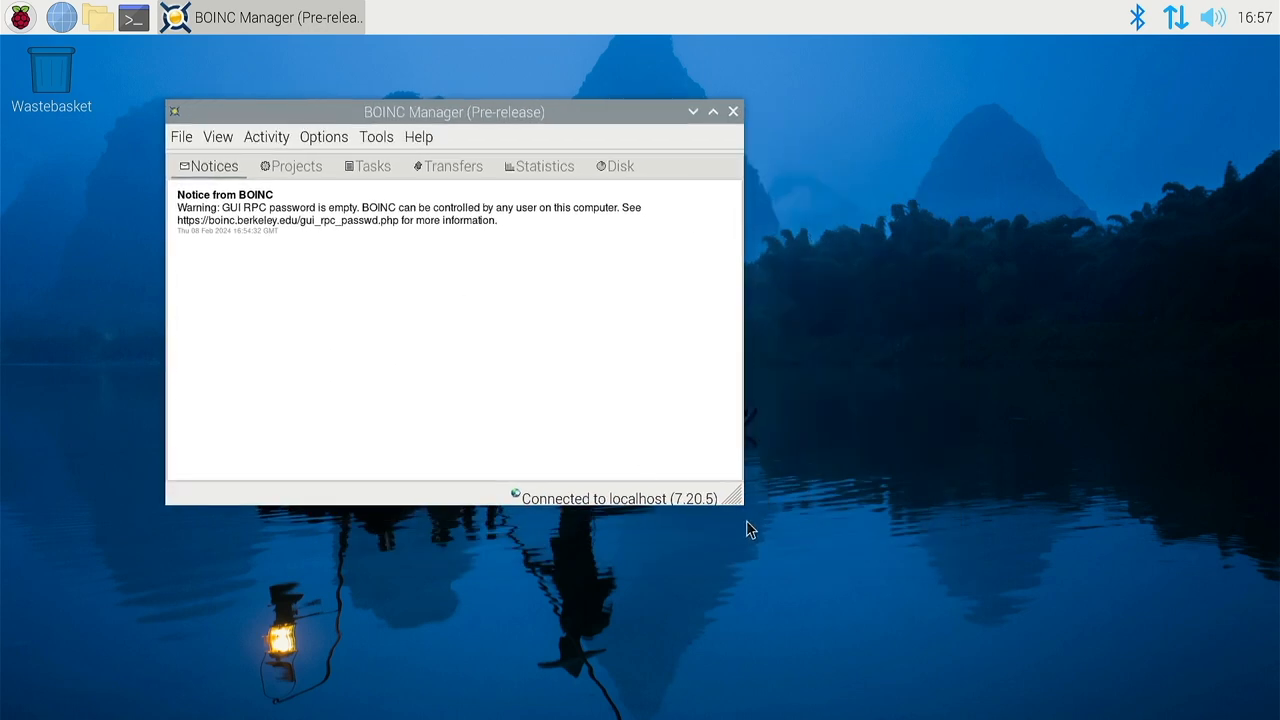
{"action": "left_click_drag", "start_coordinate": [745, 508], "coordinate": [1005, 562]}
Check the empty Projects list, return to Notices, and nudge the window right
{"action": "left_click", "coordinate": [291, 166]}
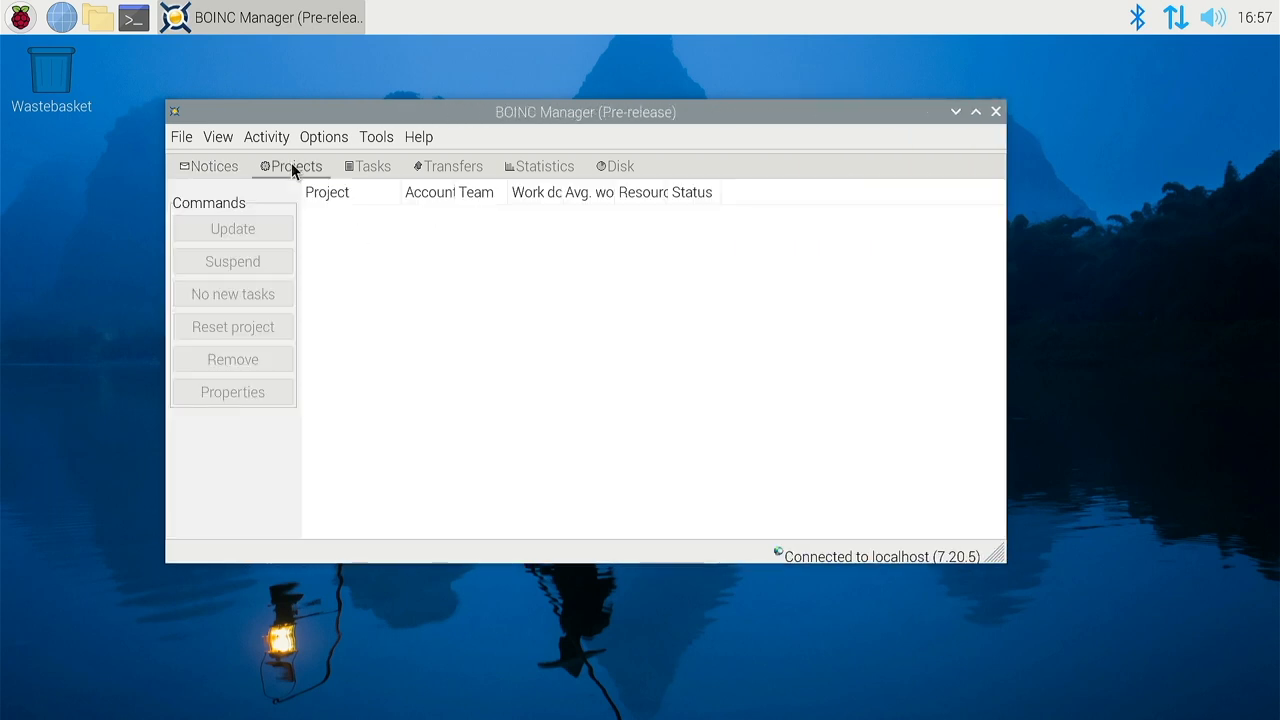
{"action": "left_click", "coordinate": [215, 166]}
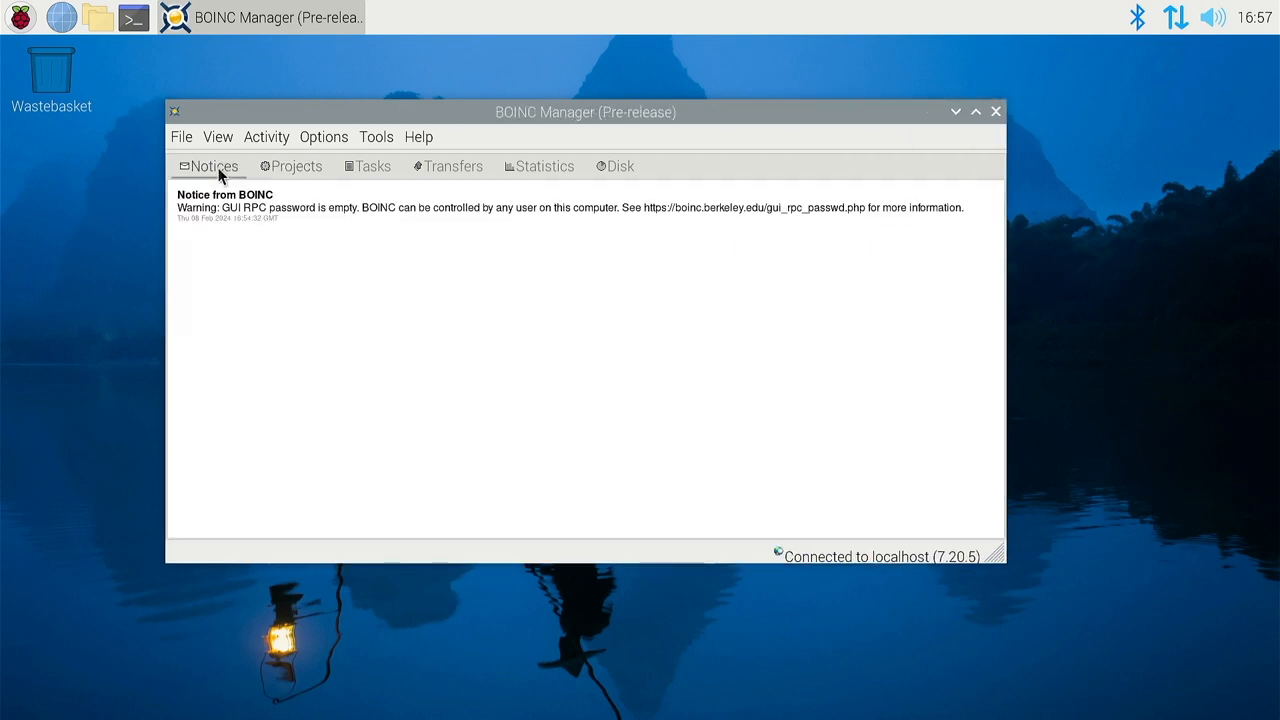
{"action": "left_click_drag", "start_coordinate": [285, 112], "coordinate": [330, 124]}
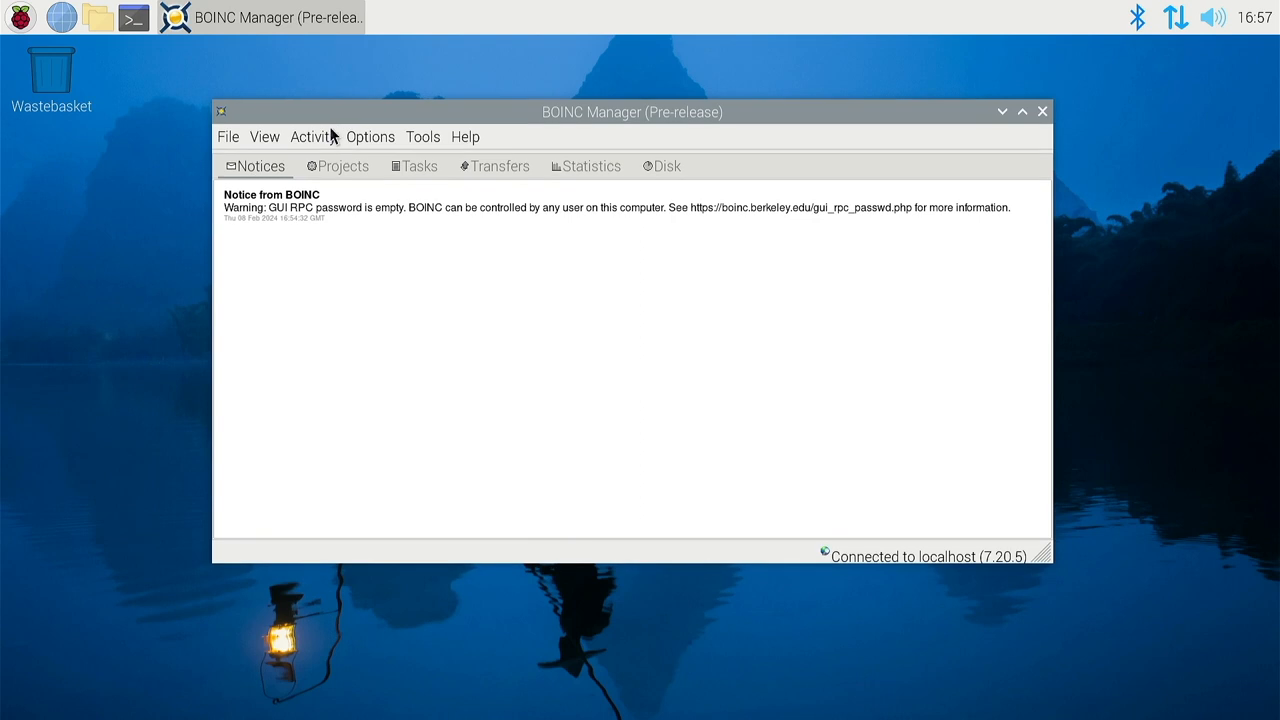
{"action": "left_click", "coordinate": [423, 137]}
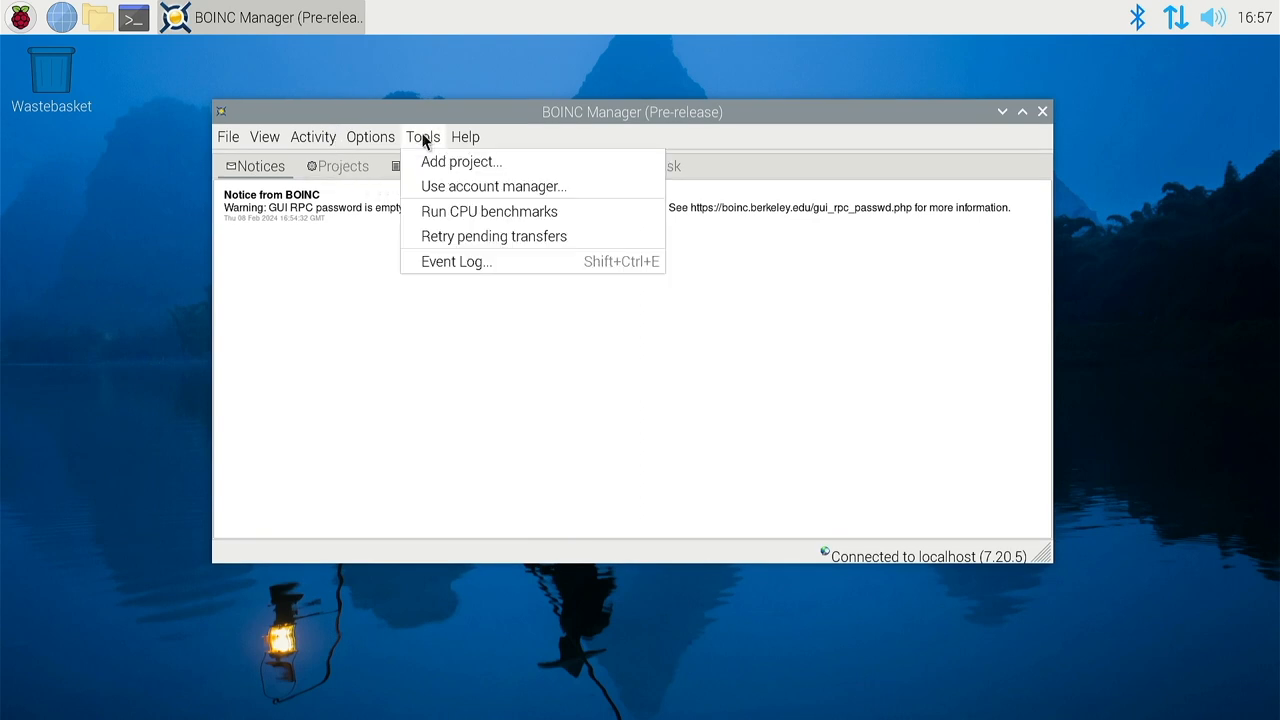
{"action": "left_click", "coordinate": [430, 166]}
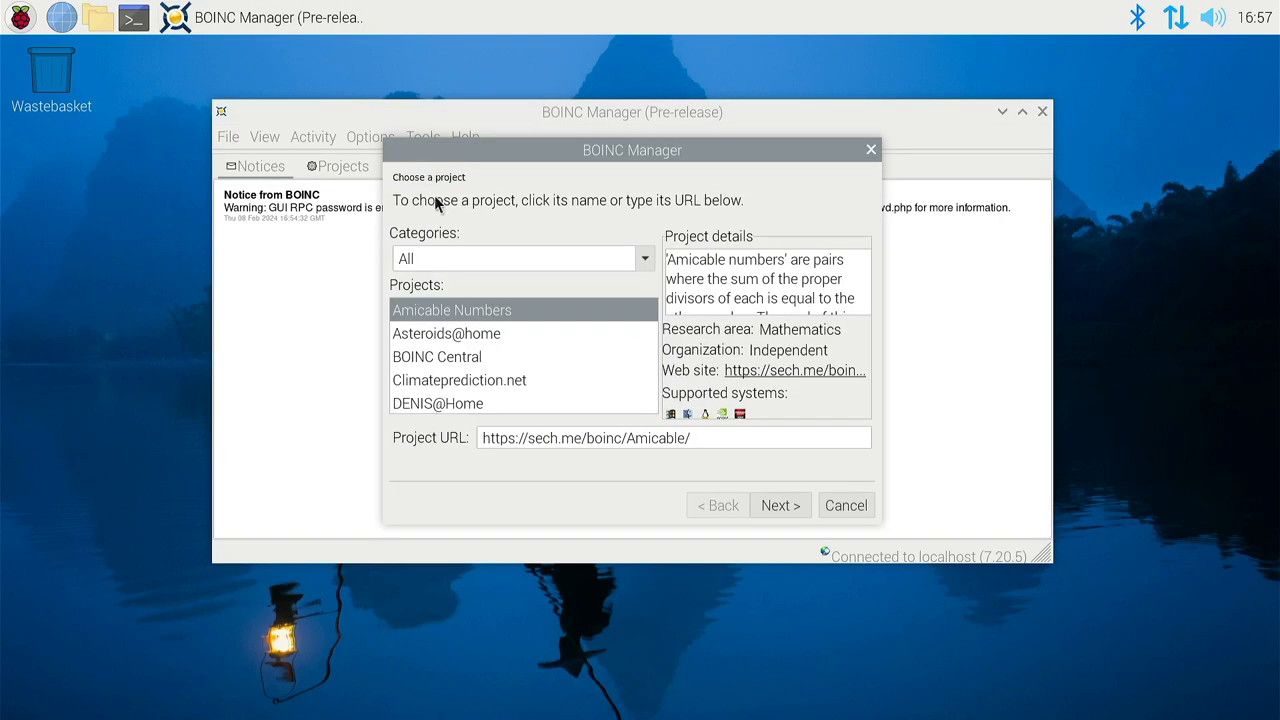
{"action": "scroll", "coordinate": [463, 385], "scroll_direction": "down", "scroll_amount": 2}
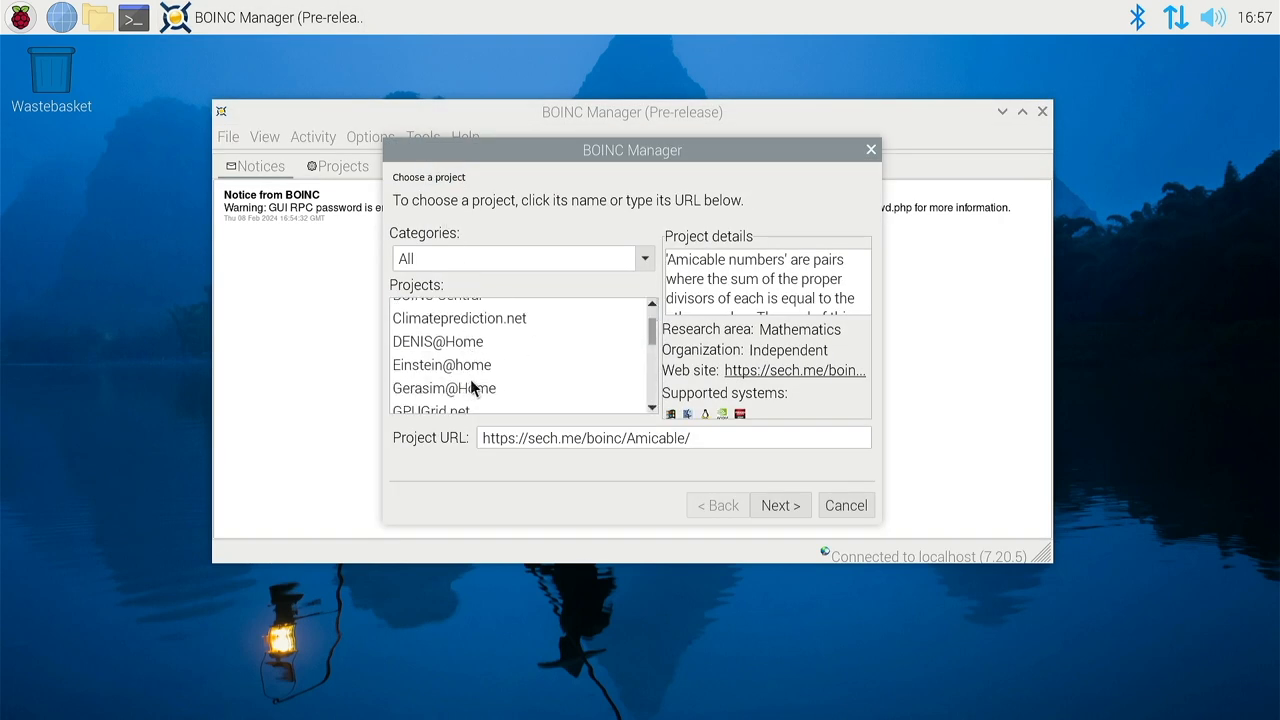
{"action": "scroll", "coordinate": [470, 385], "scroll_direction": "up", "scroll_amount": 3}
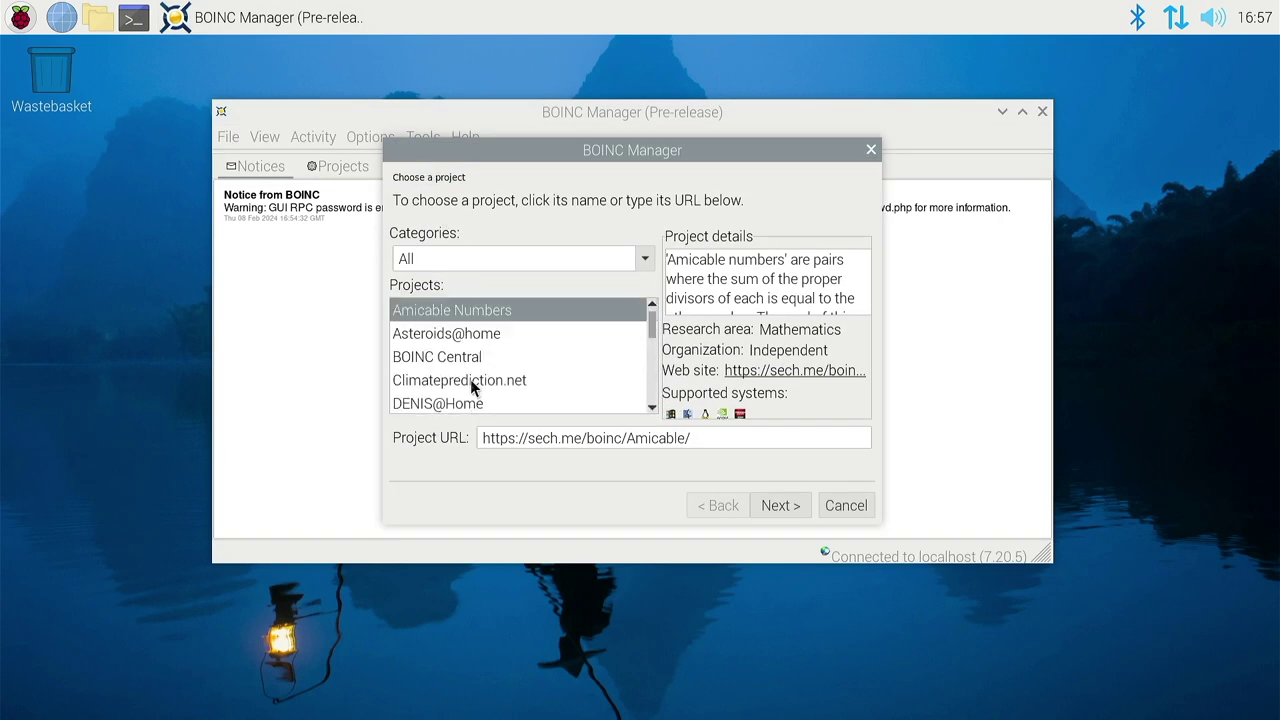
{"action": "left_click", "coordinate": [432, 334]}
{"action": "left_click", "coordinate": [780, 505]}
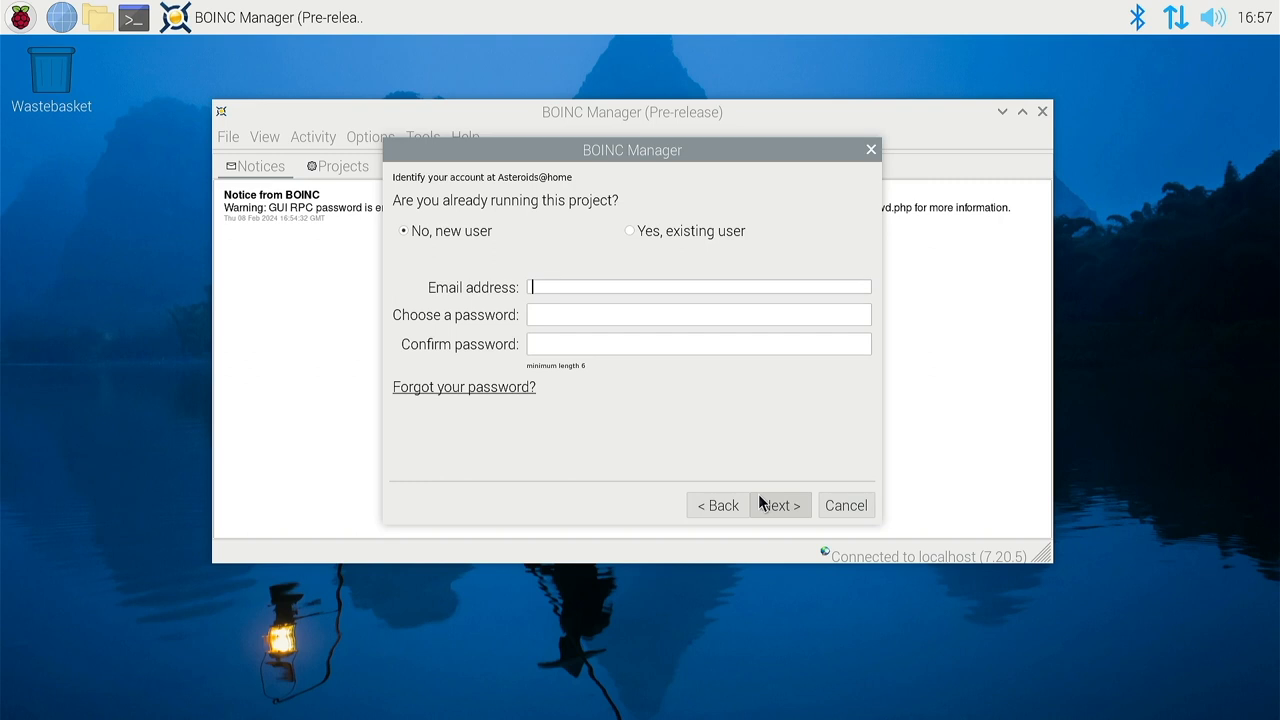
{"action": "left_click", "coordinate": [627, 230]}
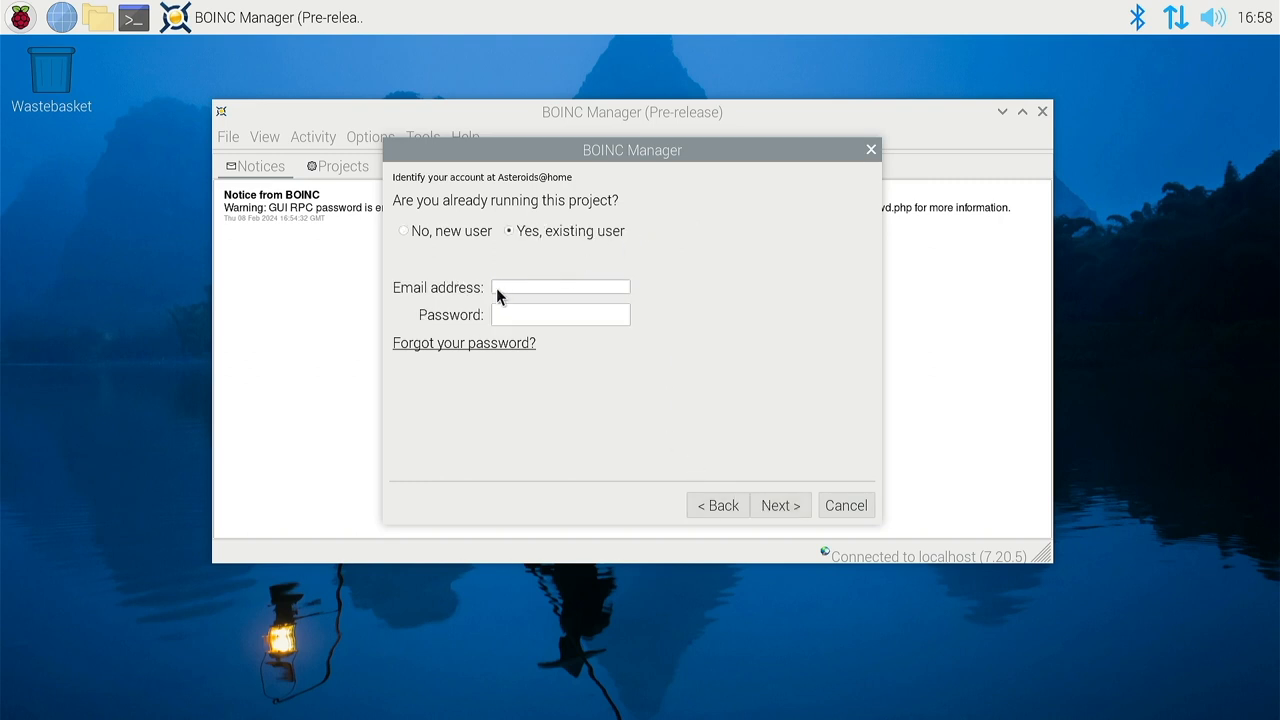
{"action": "left_click", "coordinate": [500, 288]}
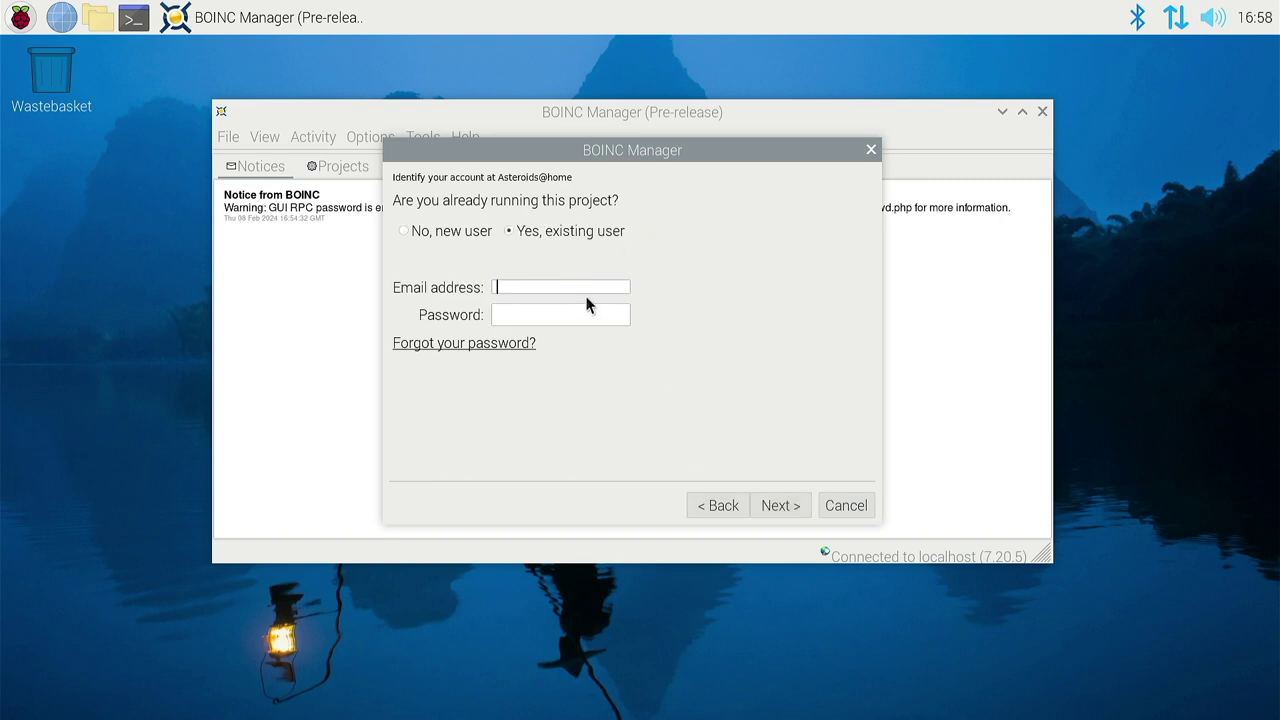
{"action": "left_click", "coordinate": [843, 503]}
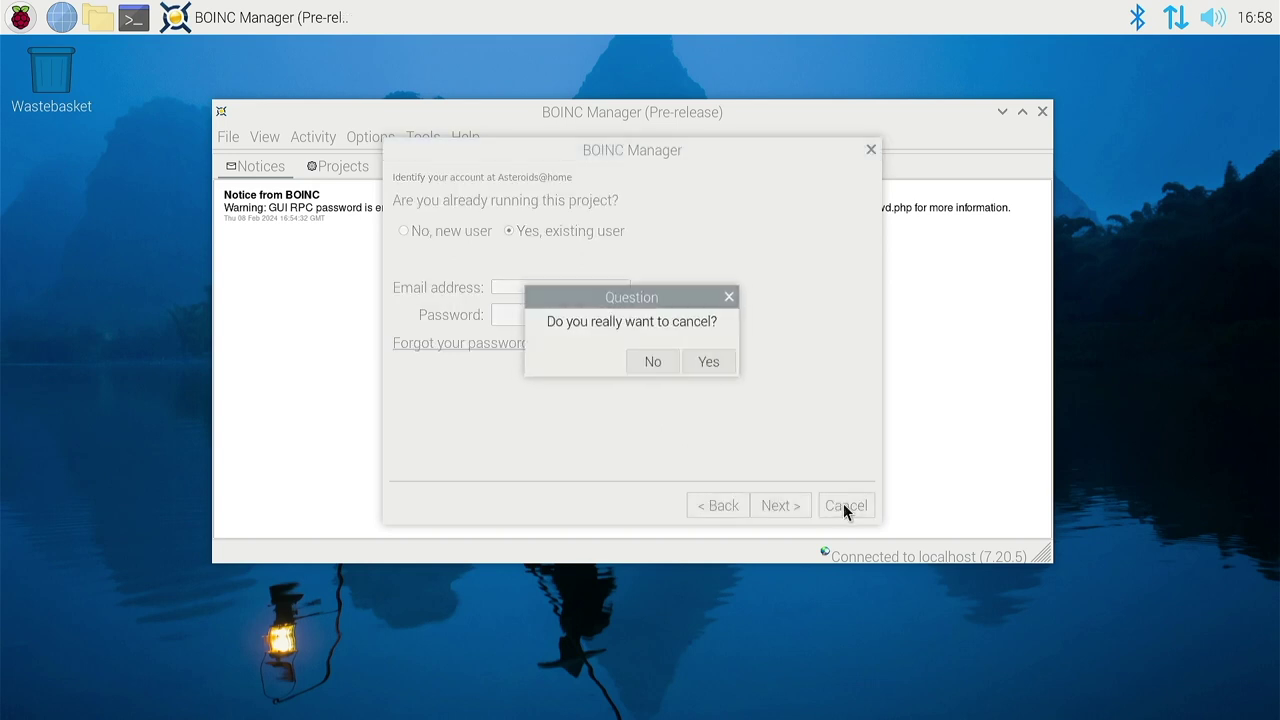
{"action": "left_click", "coordinate": [718, 378]}
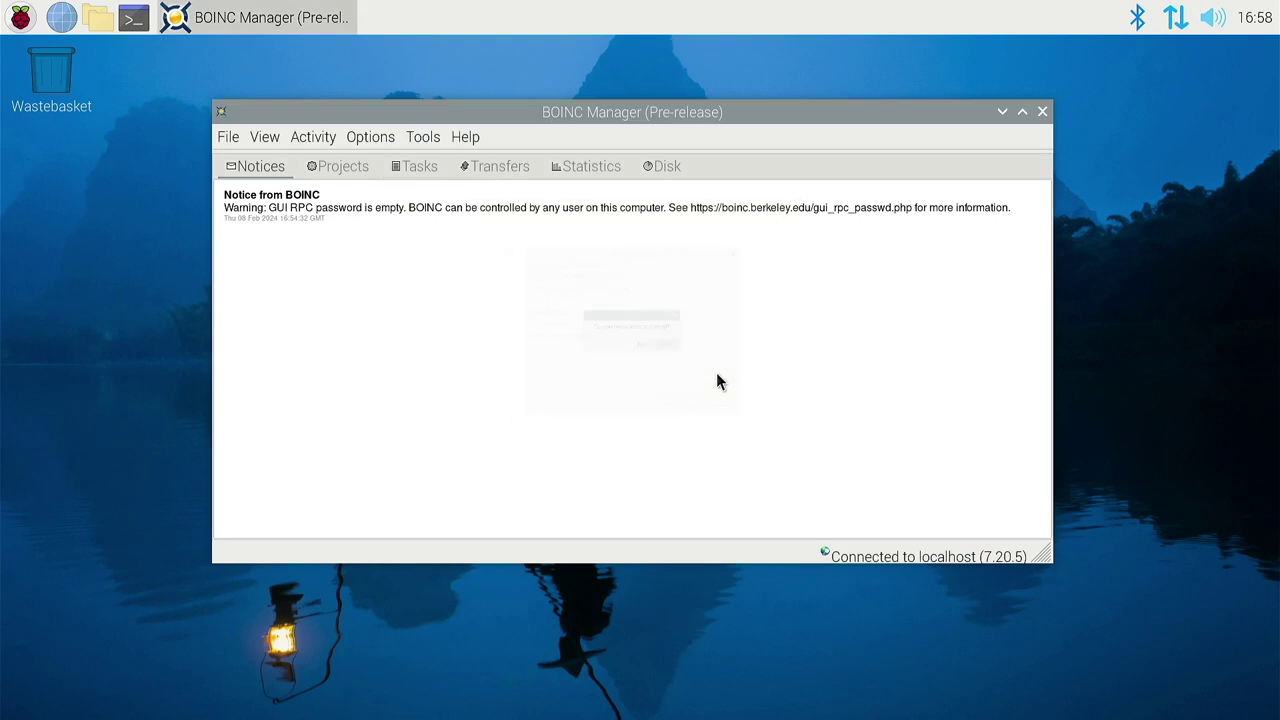
Check the Projects and Tasks lists, both empty, ending on the Projects list
{"action": "left_click", "coordinate": [343, 166]}
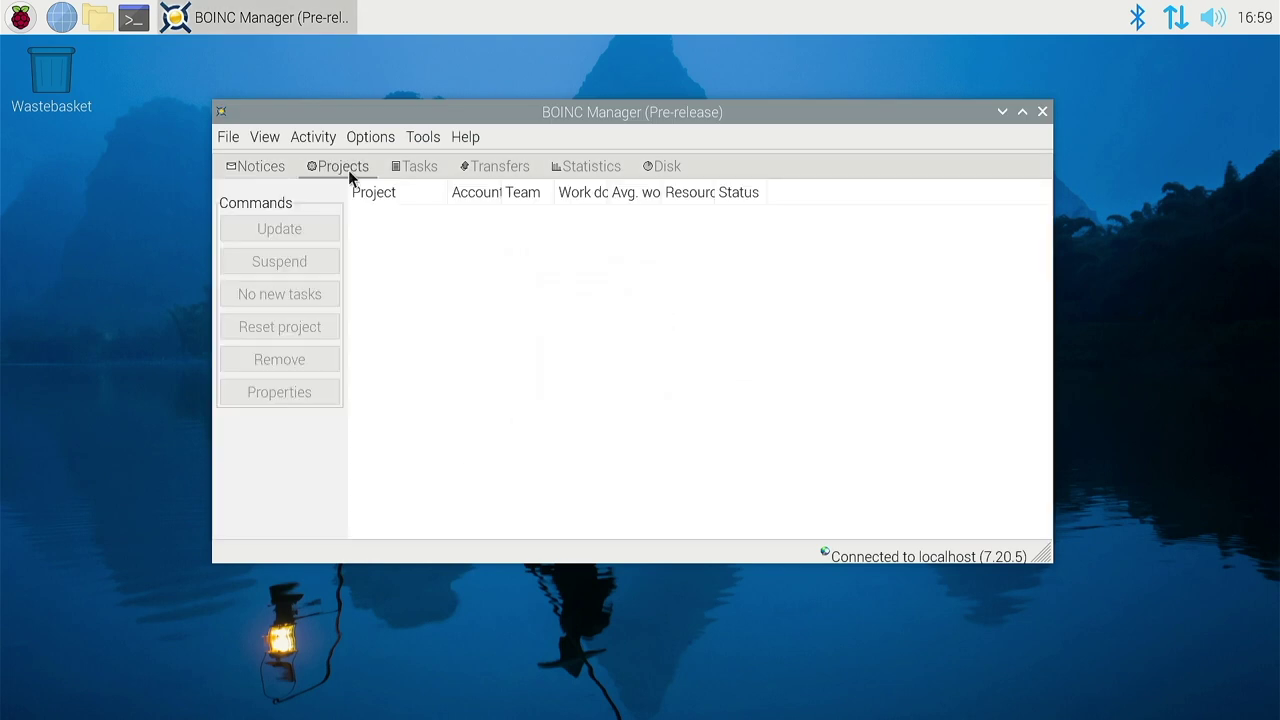
{"action": "left_click", "coordinate": [417, 169]}
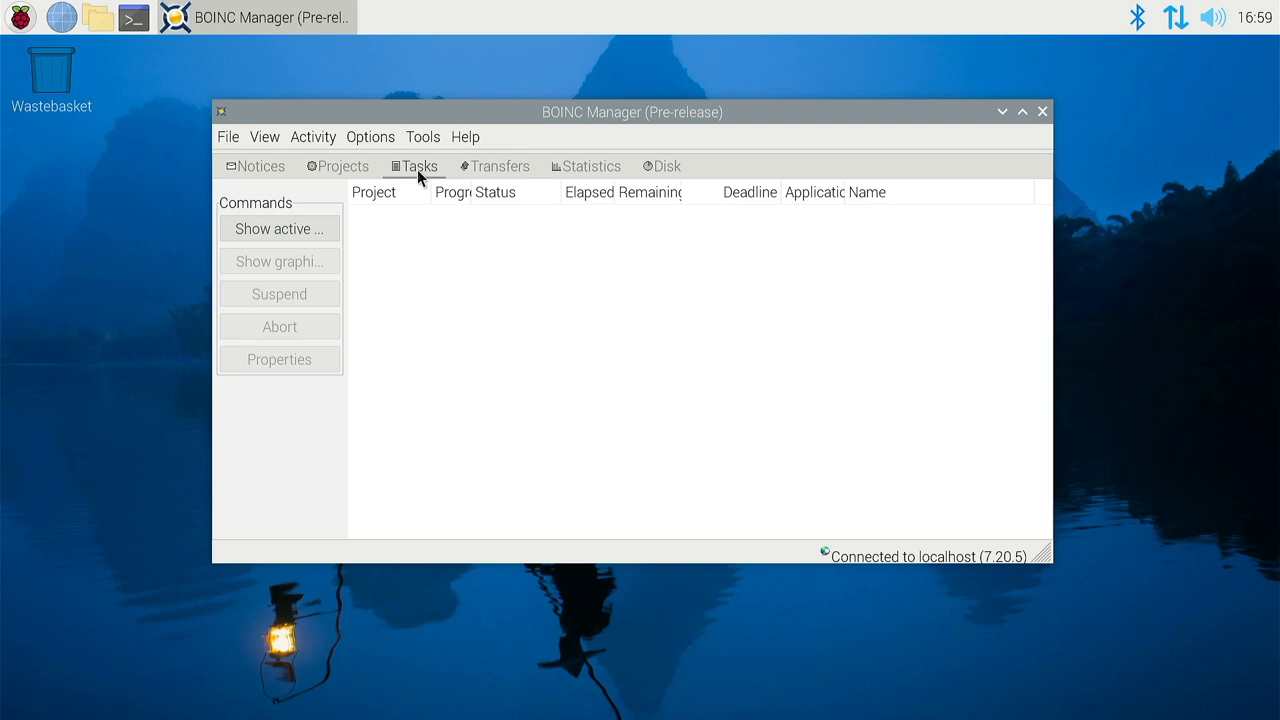
{"action": "left_click", "coordinate": [351, 165]}
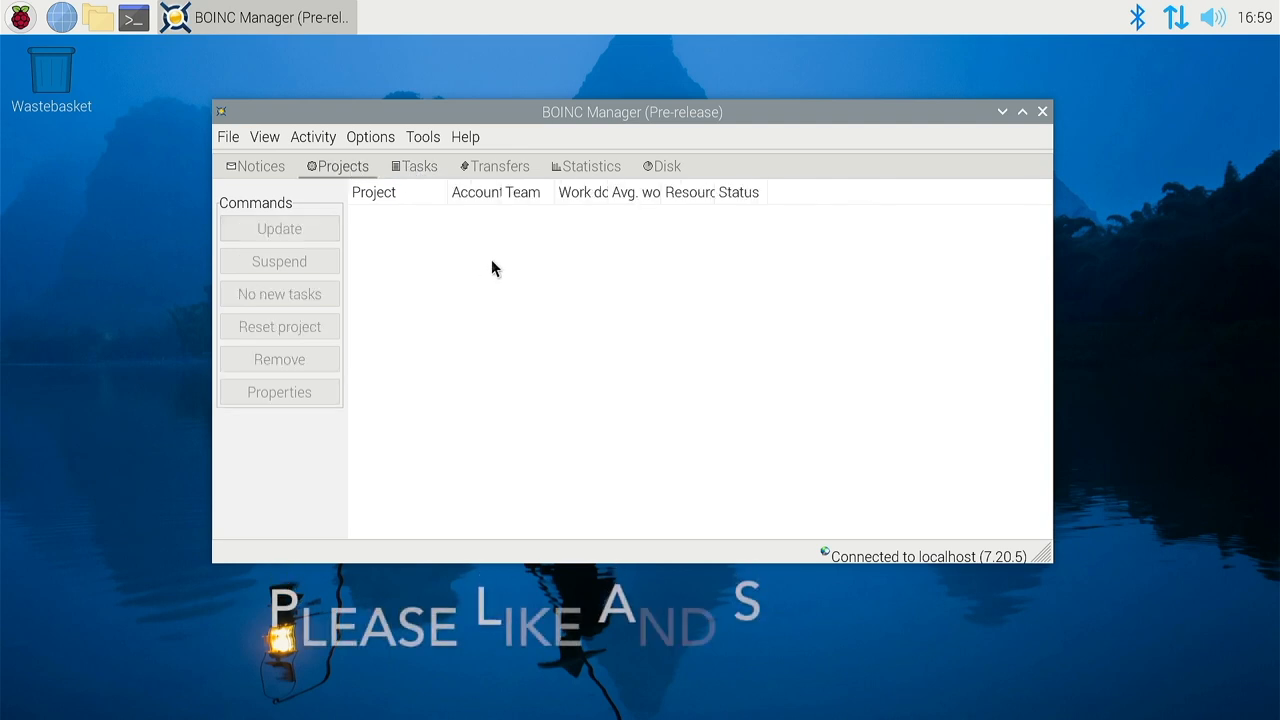